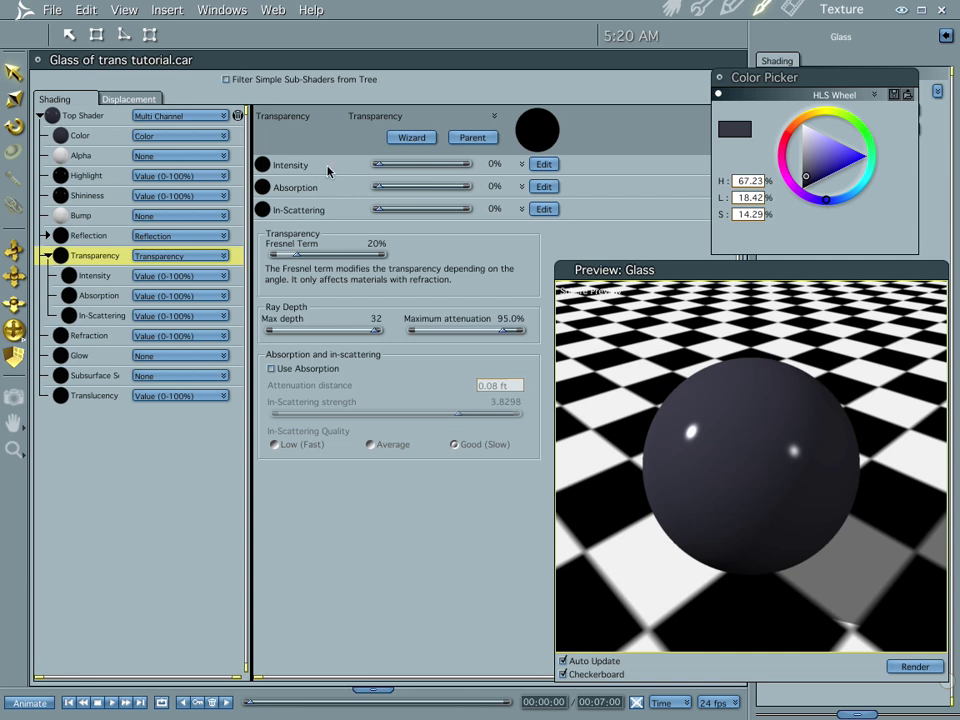
Step: Compare the Glass shader's transparency Intensity at 75% and 100%, and leave it set to 75%
drag(378, 170, 440, 173)
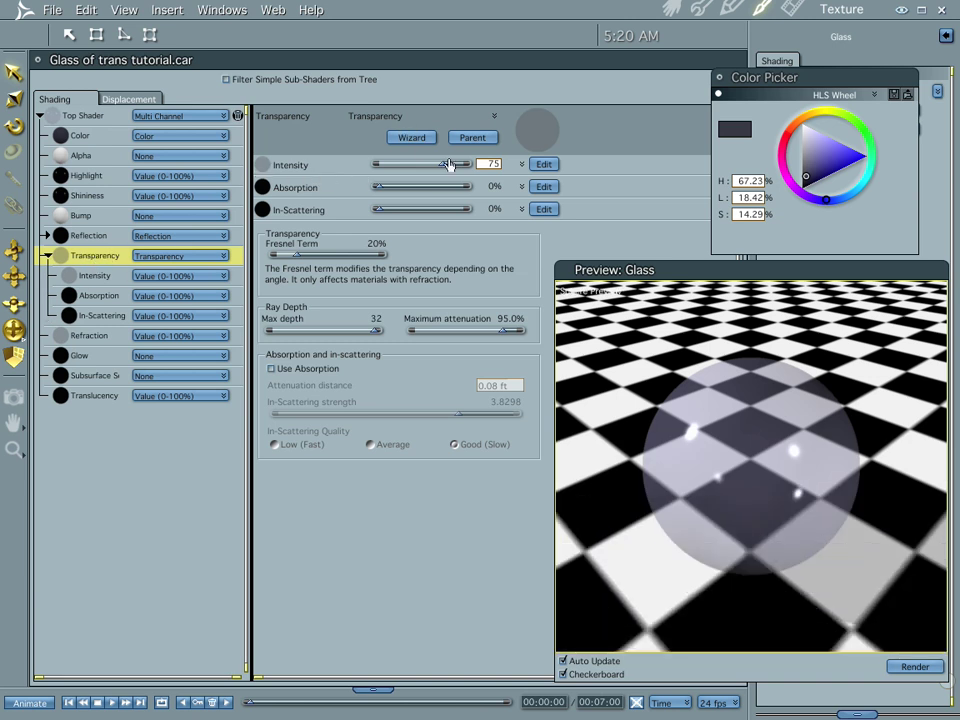
drag(443, 167, 468, 172)
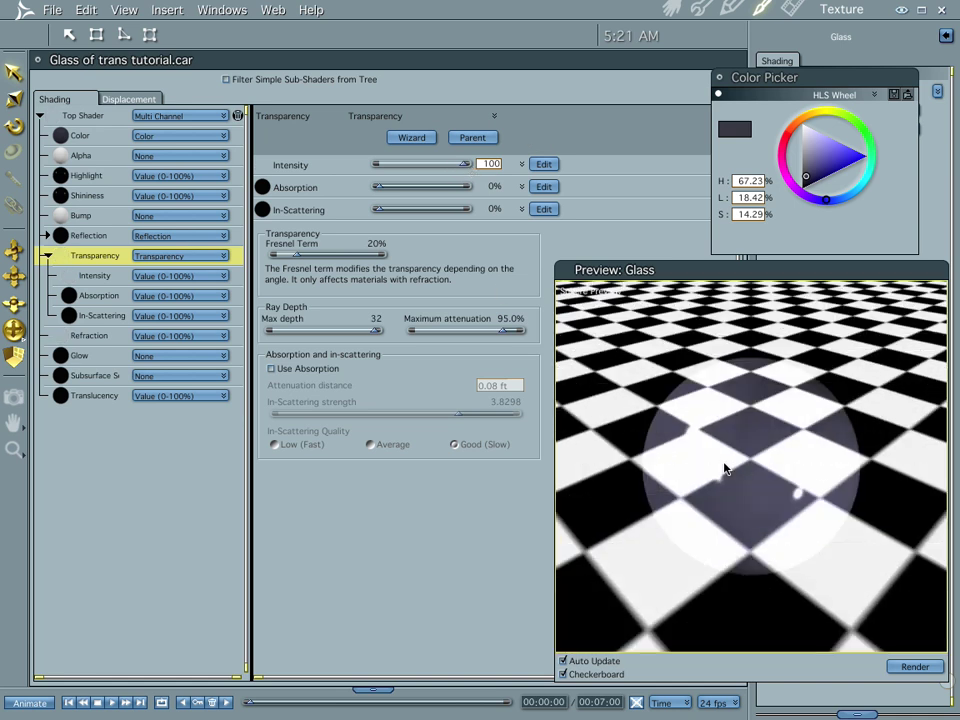
drag(465, 162, 446, 179)
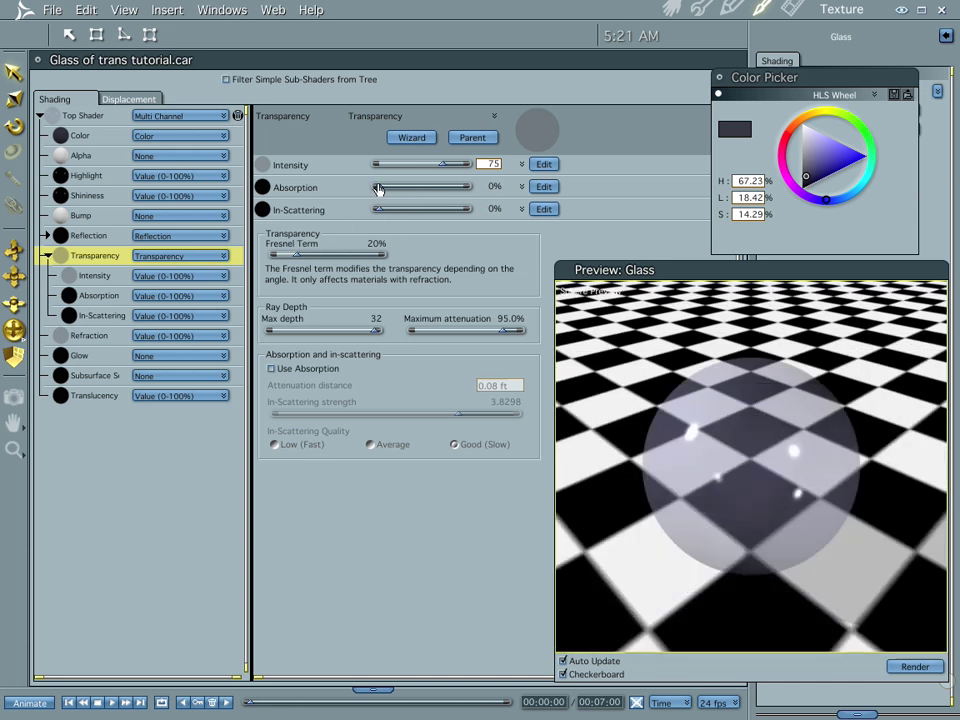
Step: Try transparency Absorption at 55%, return it to 0%, and turn on Use Absorption
drag(379, 190, 427, 196)
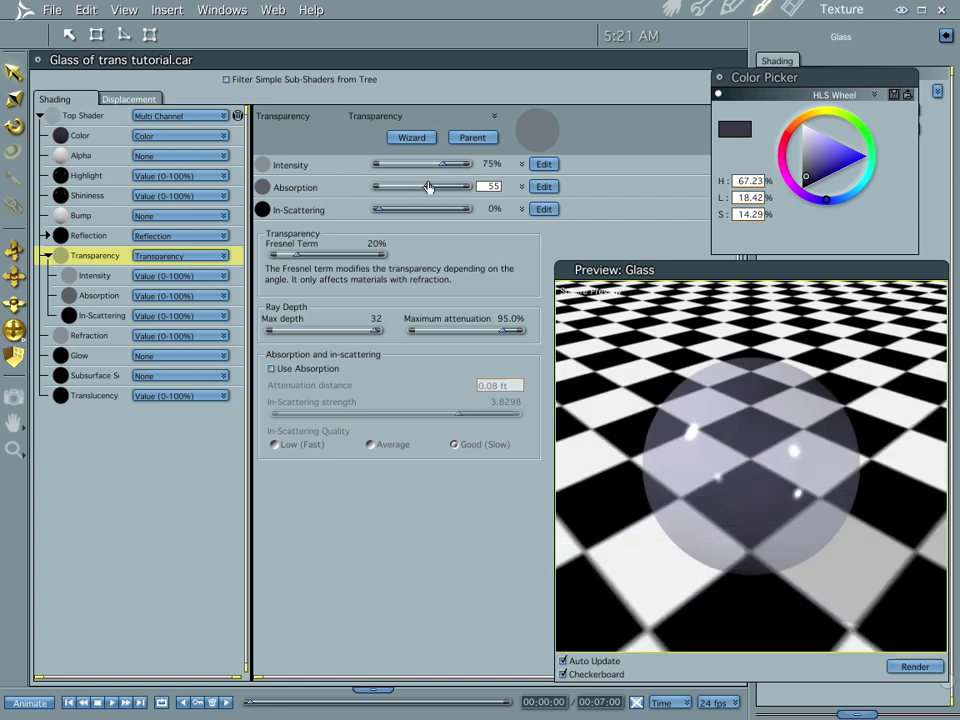
drag(427, 187, 378, 189)
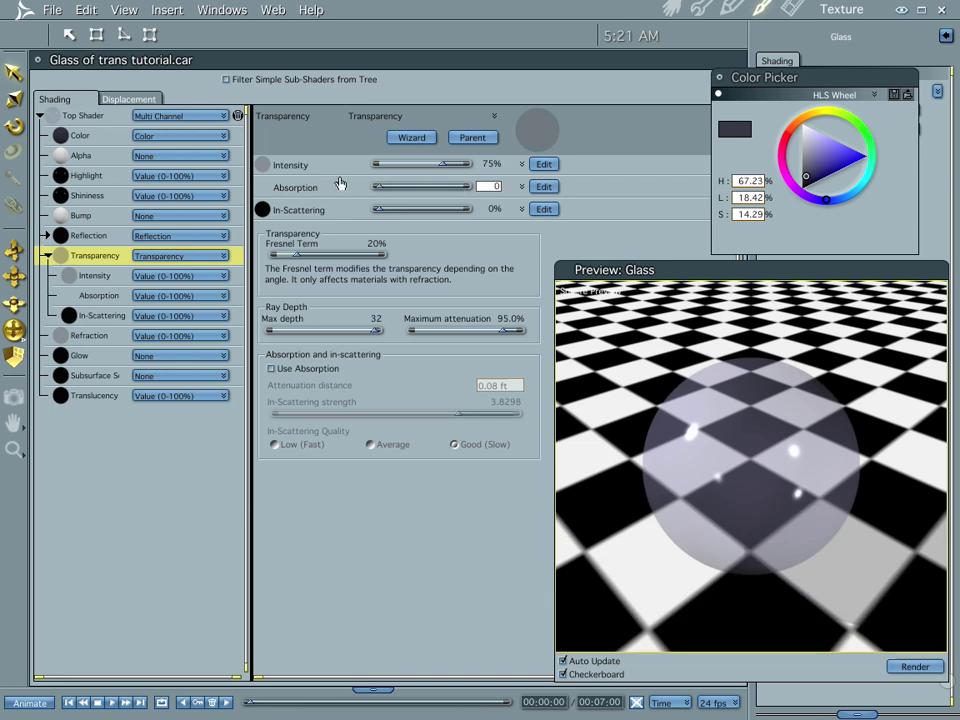
click(271, 369)
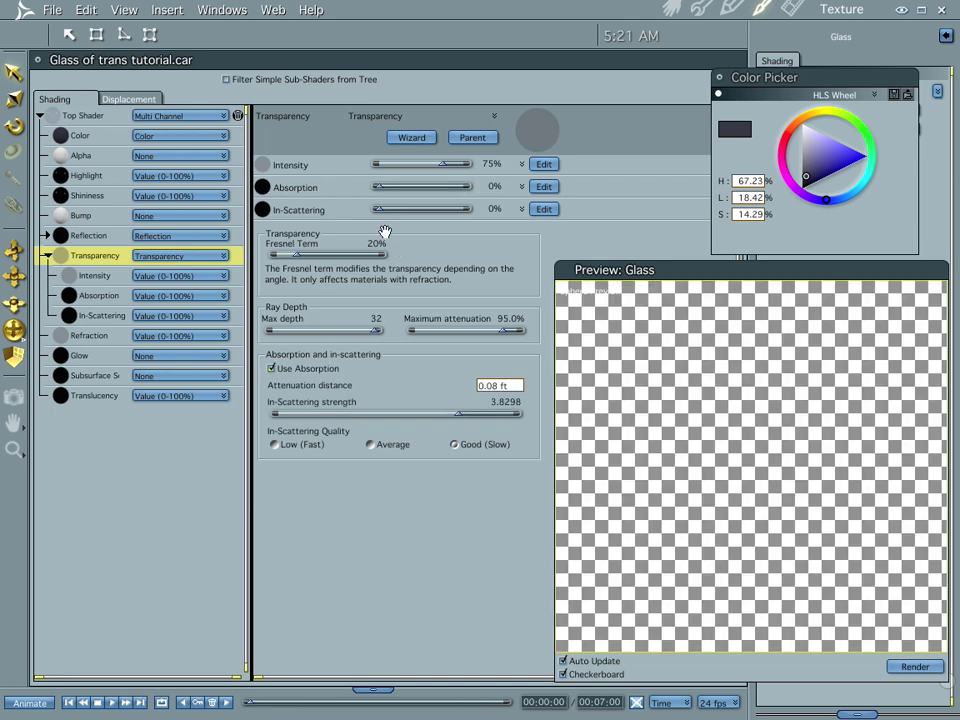
Step: Test Absorption at 38%, 68% and 12% with Use Absorption active, and return it to 0%
drag(376, 191, 412, 190)
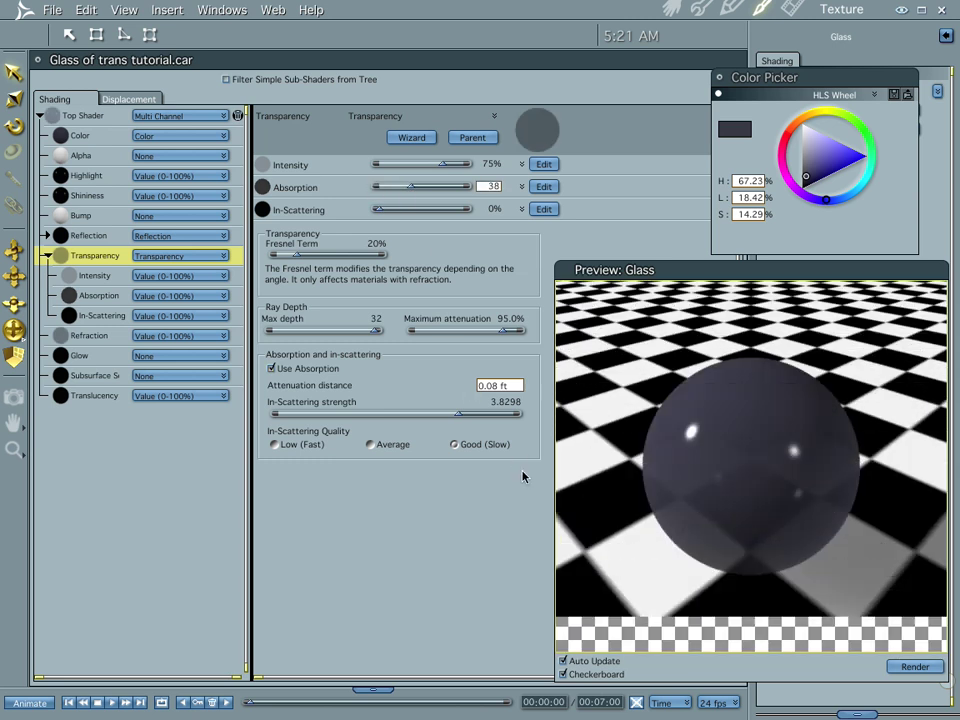
drag(413, 189, 437, 191)
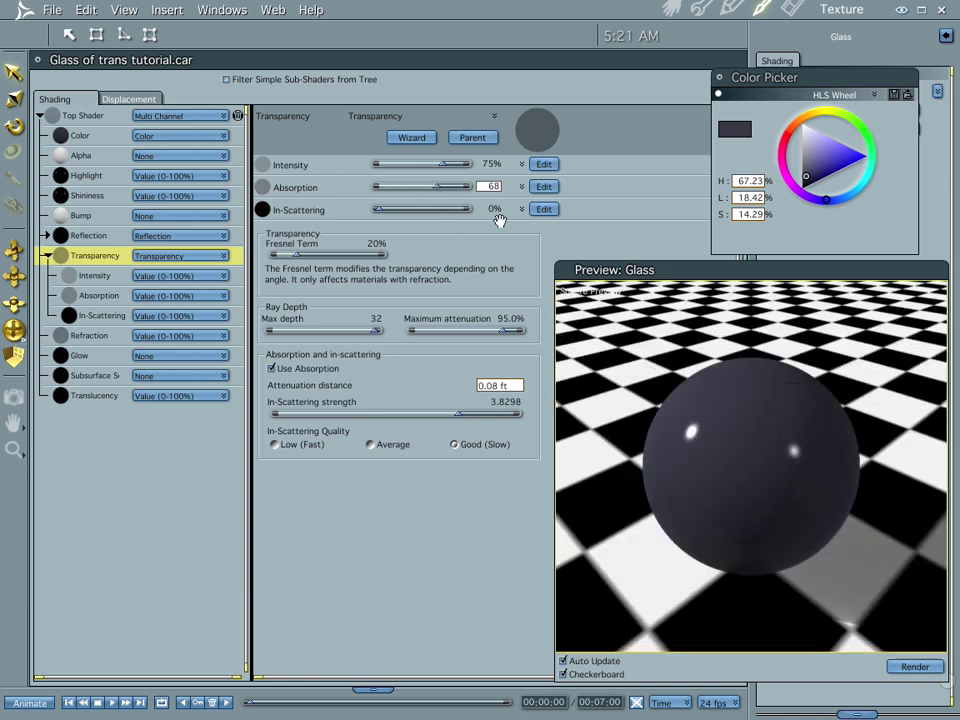
drag(438, 188, 391, 191)
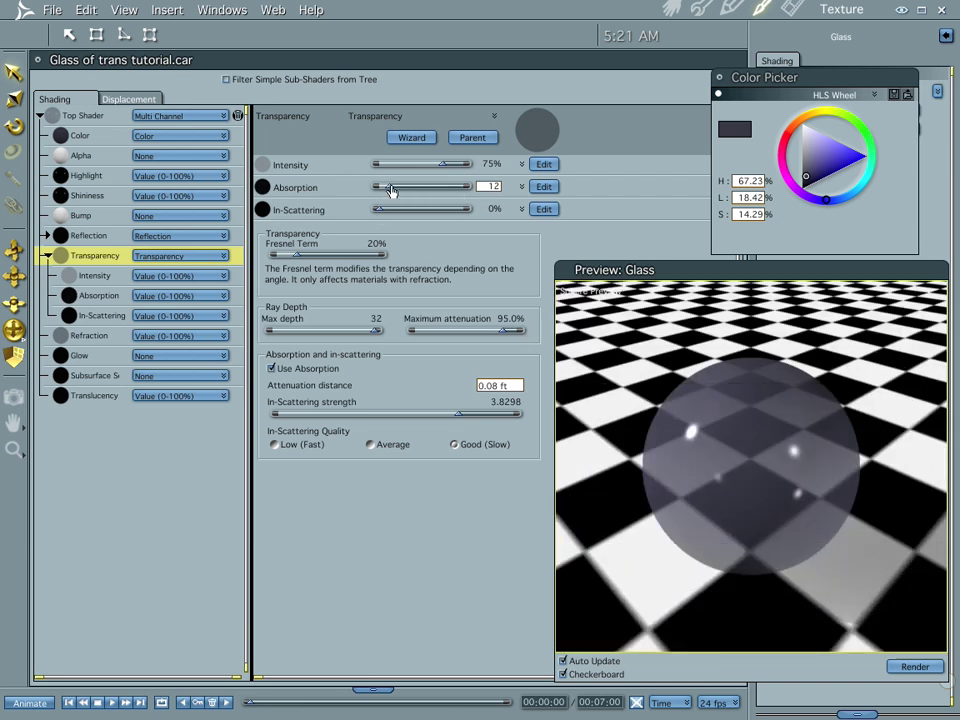
drag(390, 191, 366, 189)
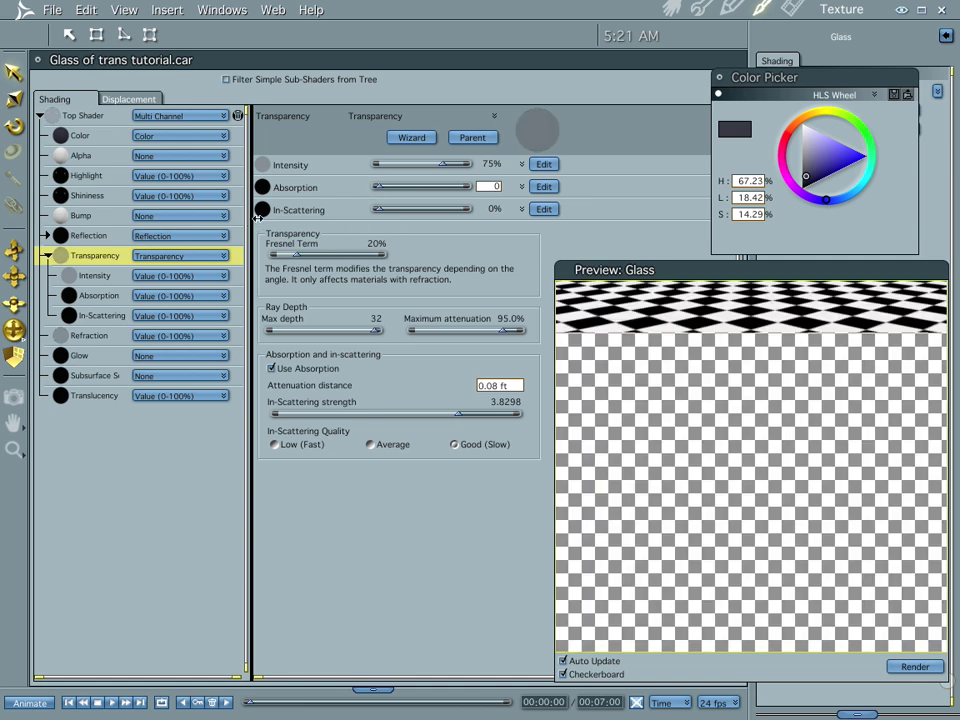
Step: Set In-Scattering to 71%, try an in-scattering strength of 5.0, and lower the strength to about 1.83
drag(381, 210, 438, 218)
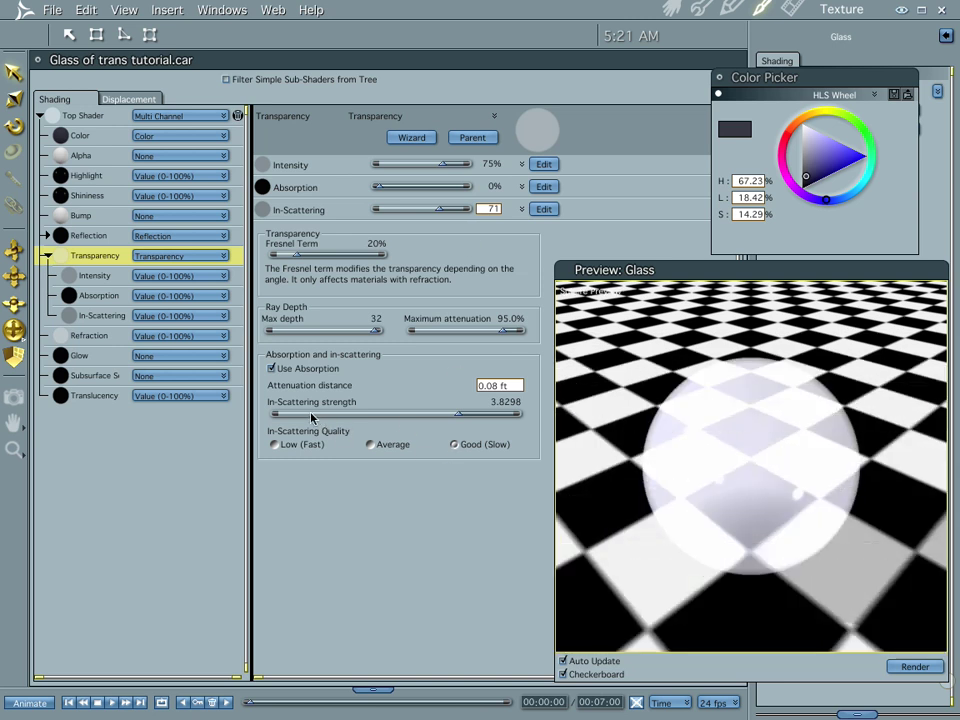
drag(457, 418, 553, 422)
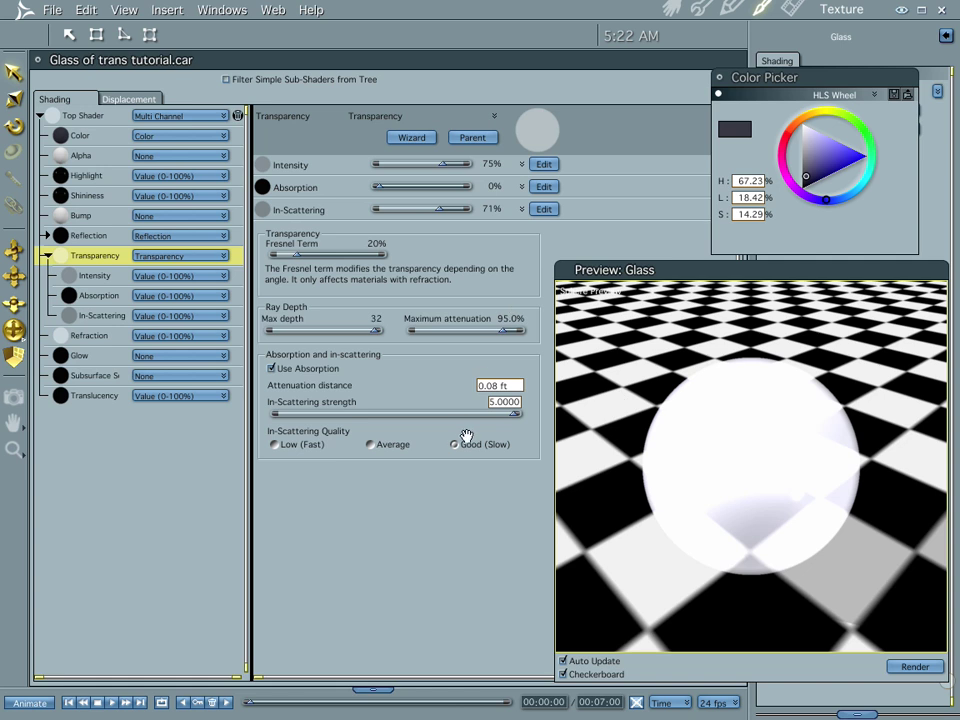
drag(514, 413, 369, 404)
Step: Reduce the transparency's maximum ray depth to 4 and set the in-scattering quality to Average
drag(377, 332, 319, 342)
click(371, 445)
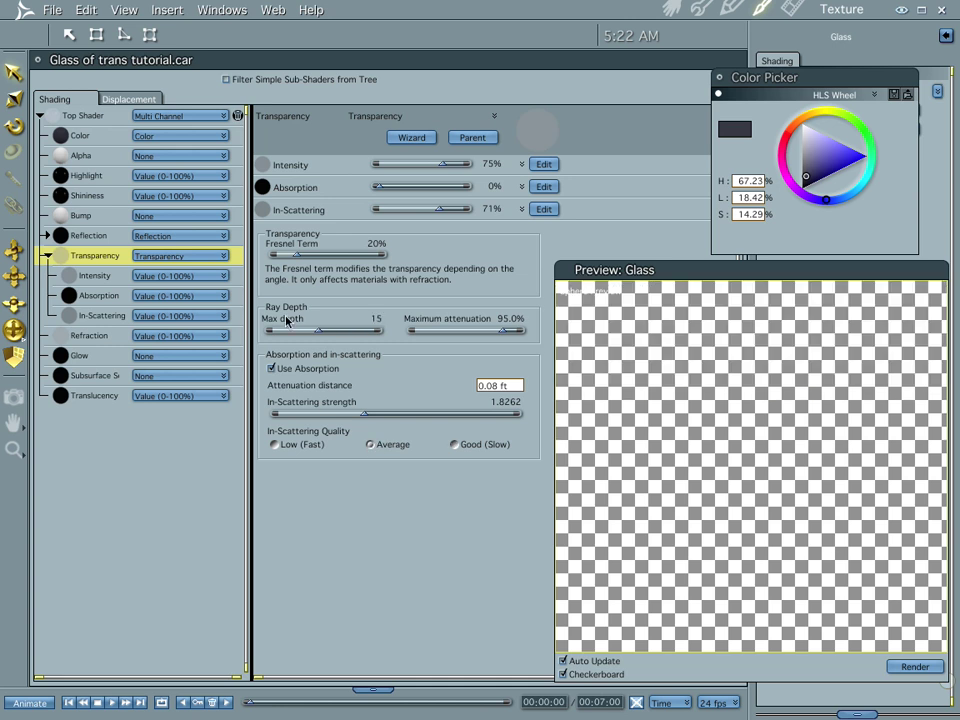
drag(318, 335, 283, 336)
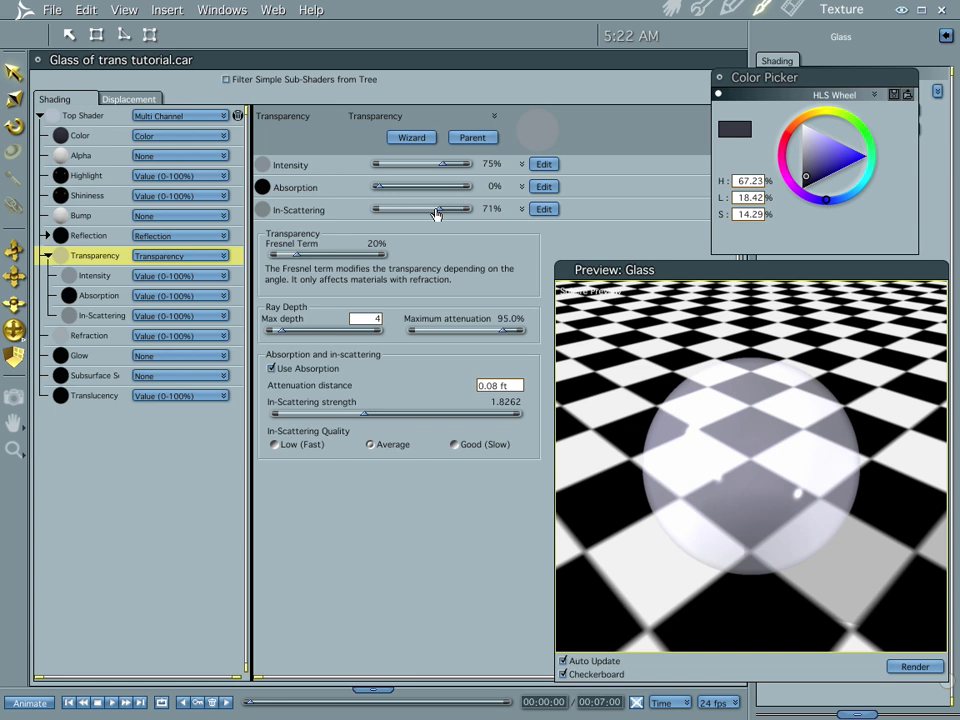
Step: Set In-Scattering to 0% and transparency Intensity to 20%, and render the scene
drag(436, 214, 354, 210)
mouse_move(443, 163)
mouse_down()
mouse_move(399, 166)
mouse_move(424, 160)
mouse_up()
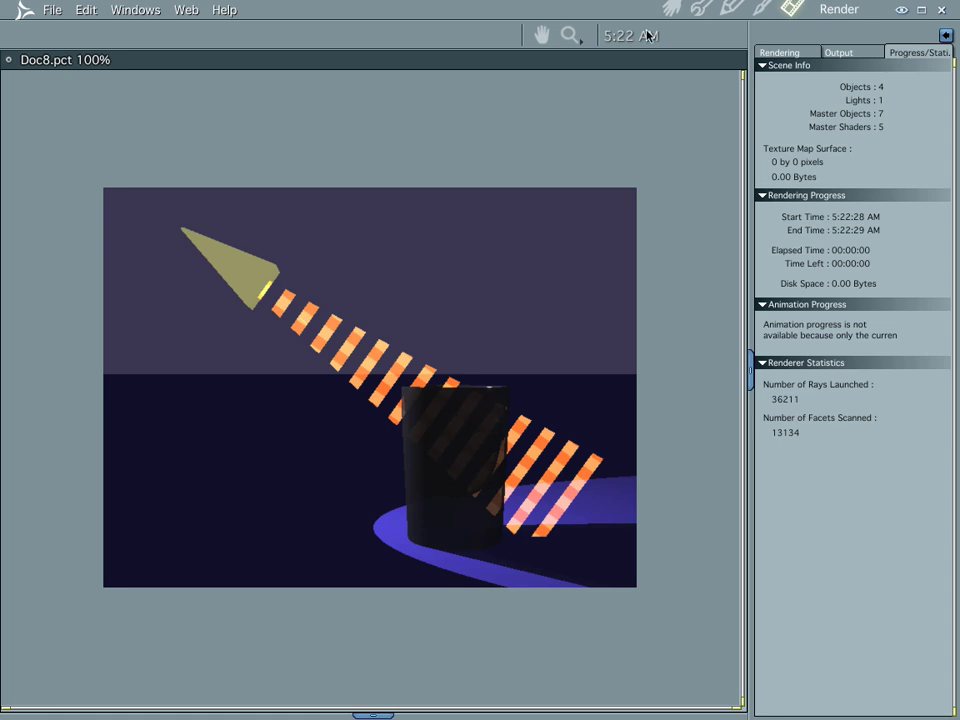
Step: Reopen the Glass object's shader, raise transparency Intensity to 75%, and render the scene again
click(670, 9)
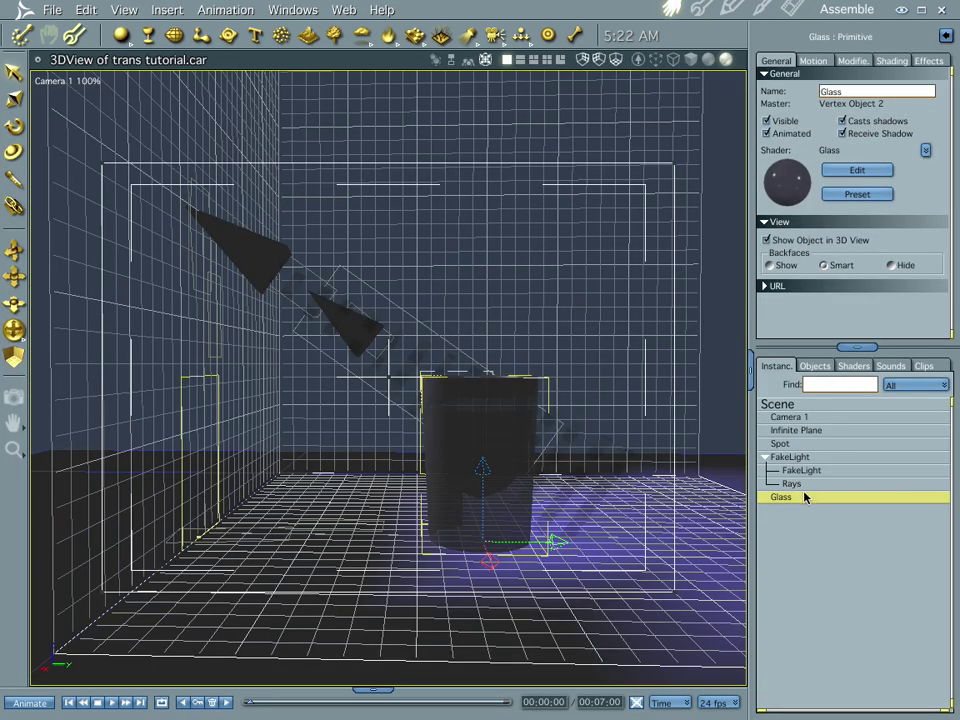
click(856, 172)
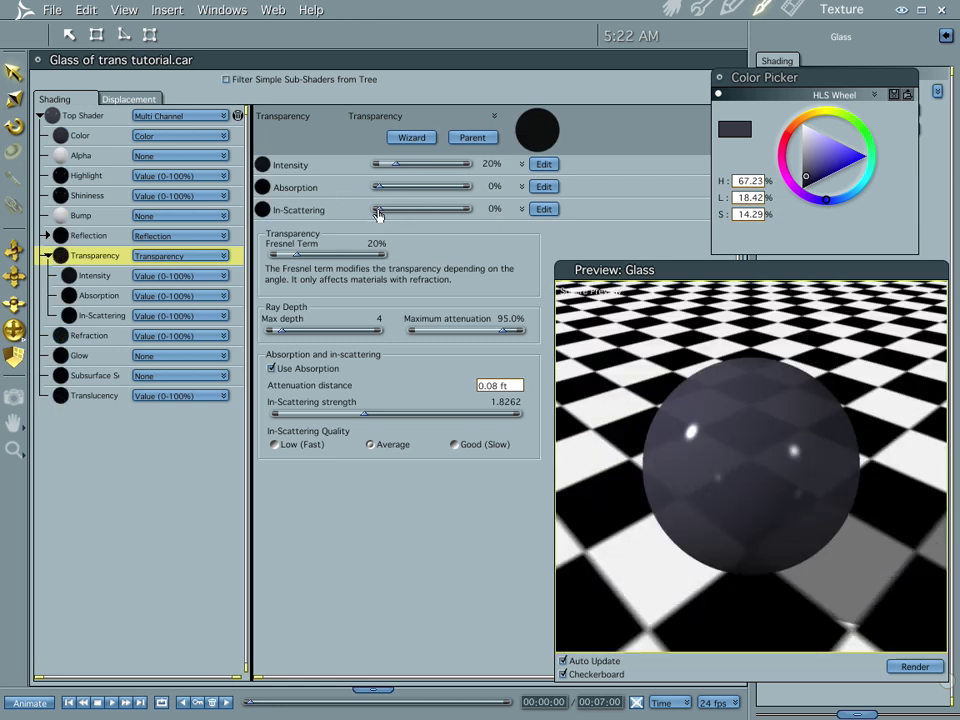
drag(396, 165, 440, 173)
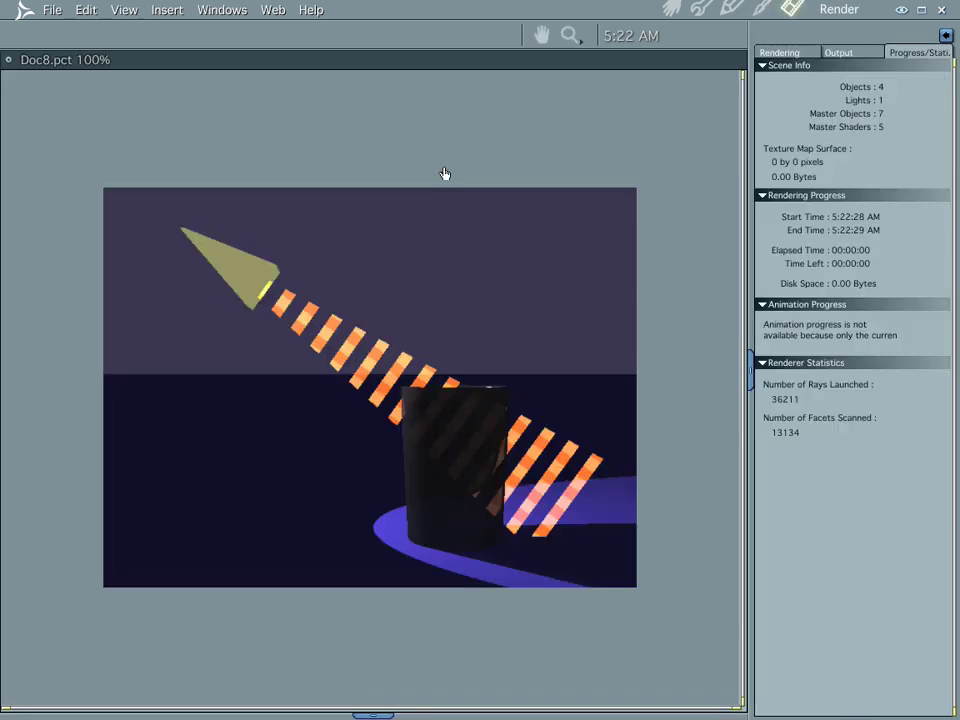
key(ctrl+r)
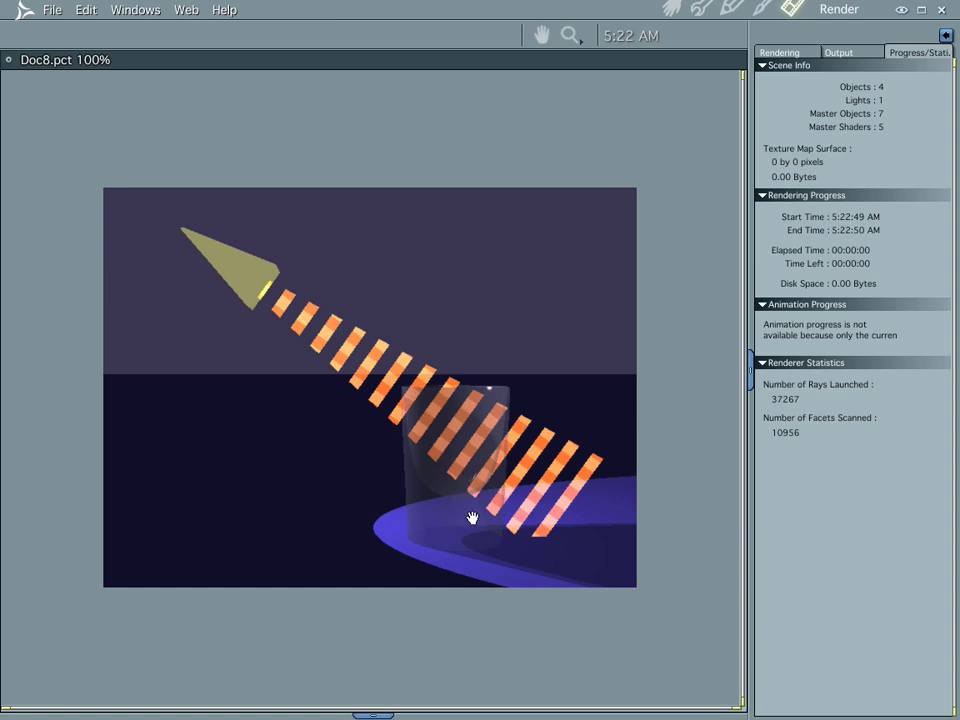
Step: Reopen the Glass shader, try Translucency at 48%, 75% and 66%, and render the scene
click(668, 8)
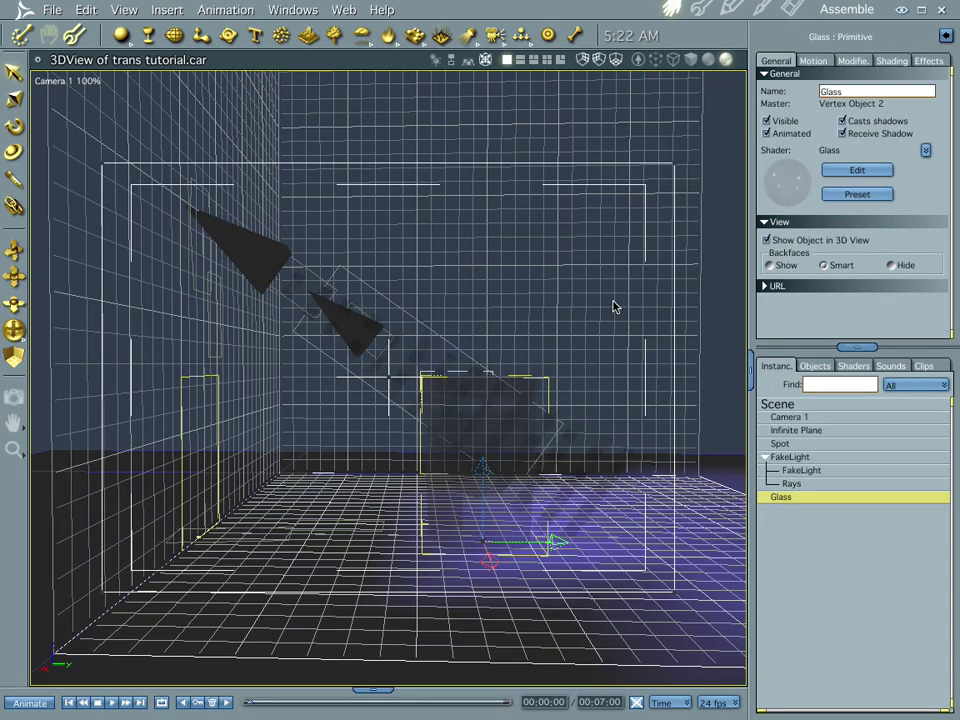
click(845, 171)
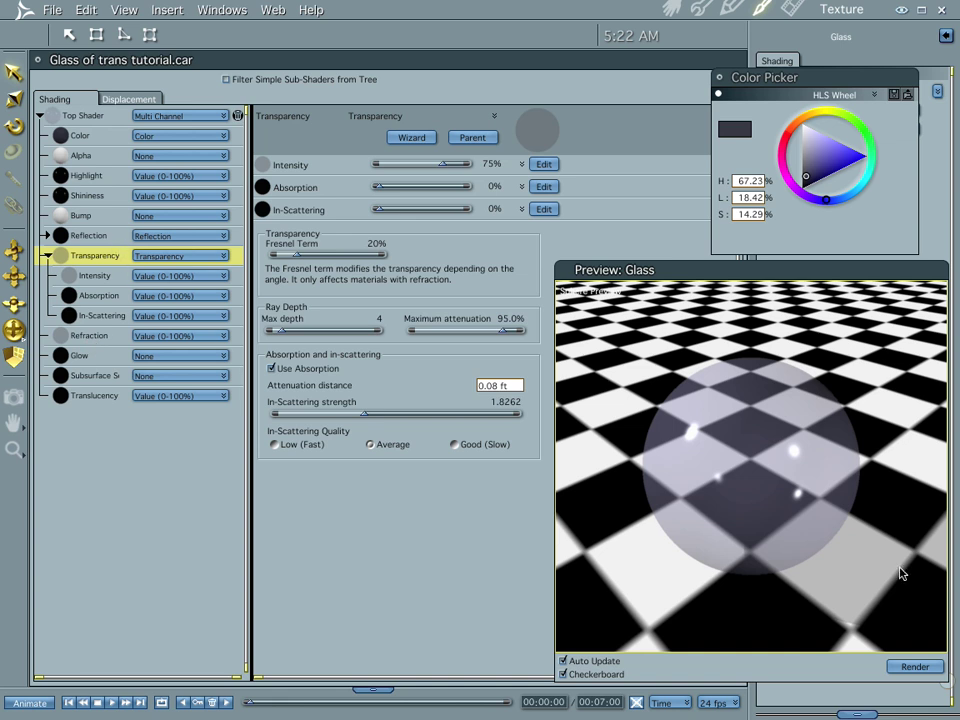
click(90, 395)
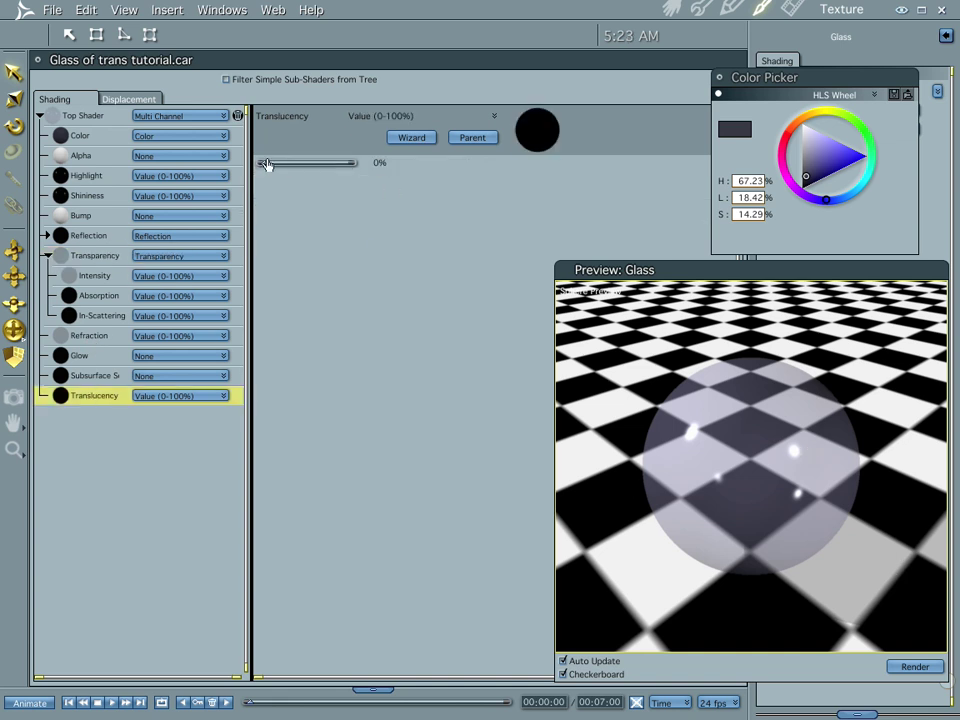
drag(267, 165, 304, 175)
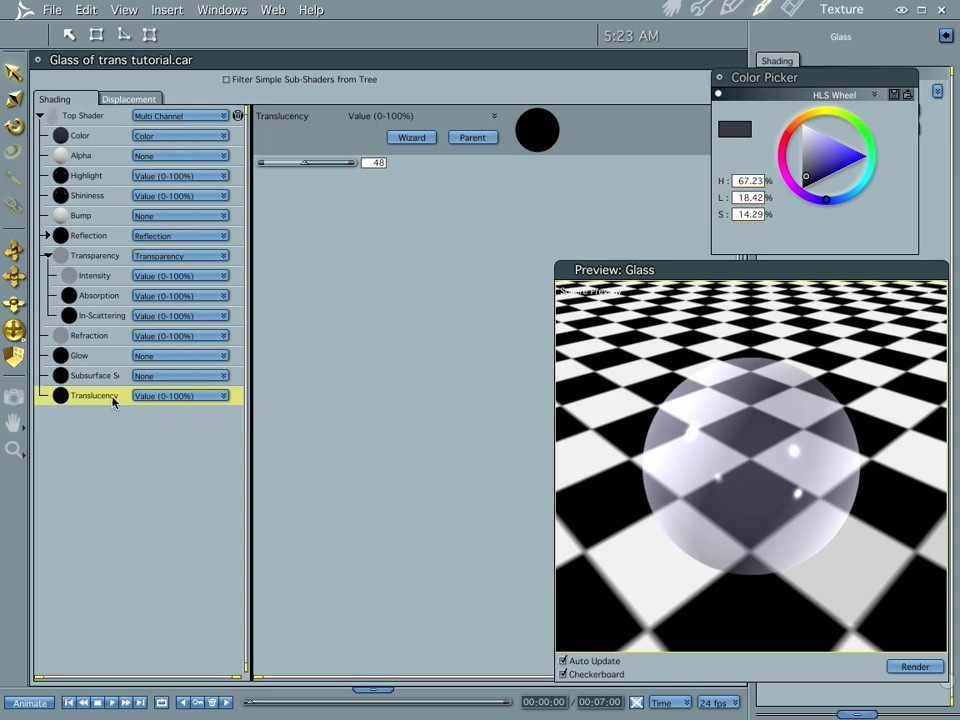
drag(303, 167, 325, 169)
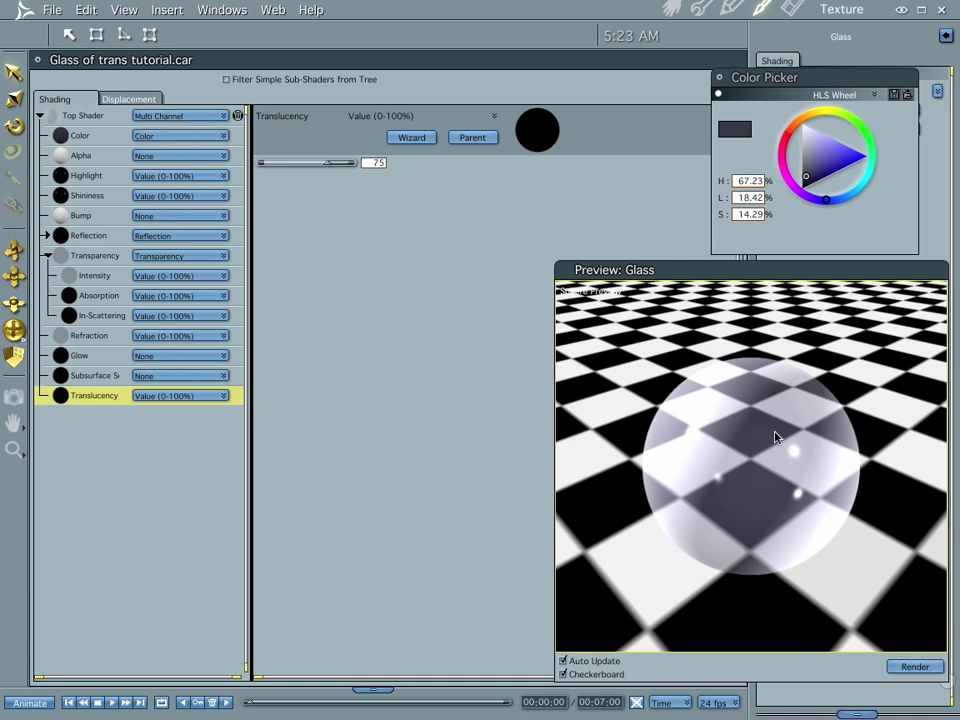
mouse_move(331, 158)
mouse_down()
mouse_move(297, 166)
mouse_move(319, 166)
mouse_up()
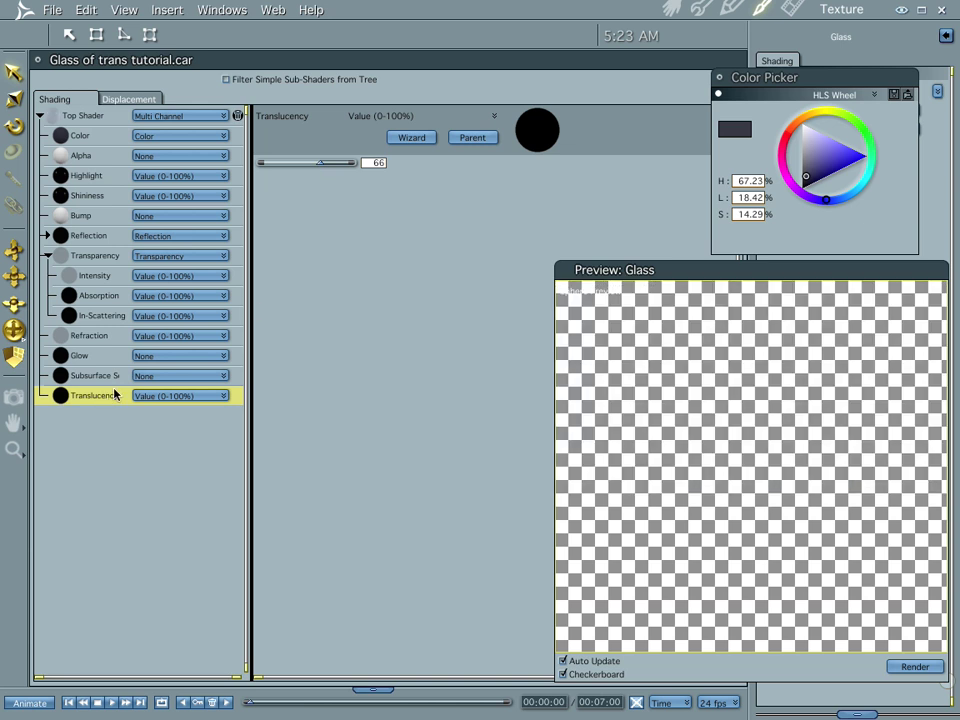
key(ctrl+r)
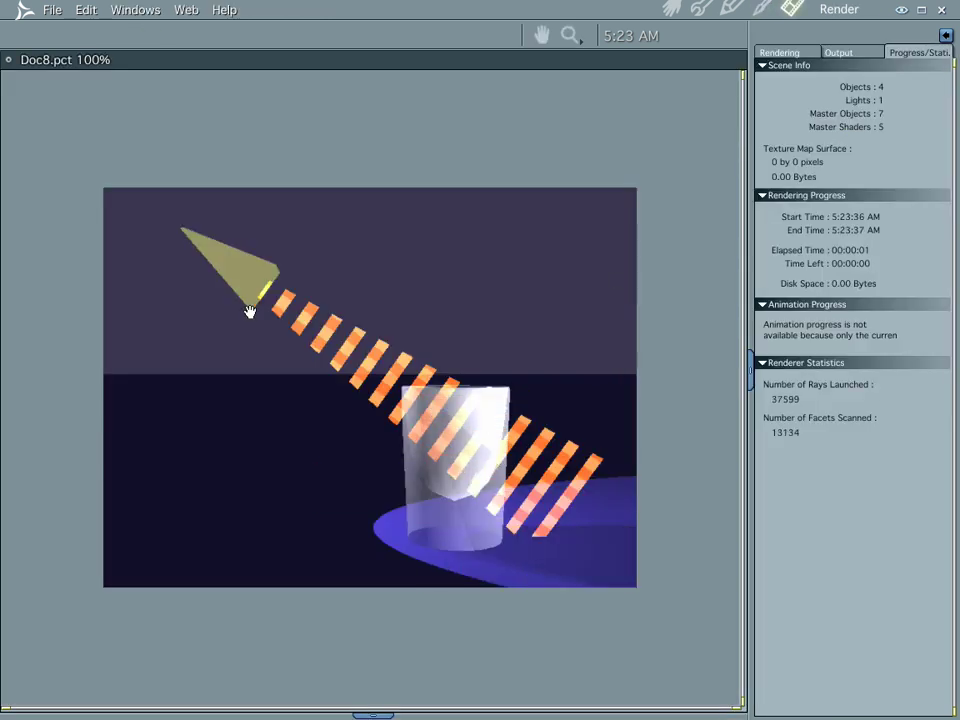
Step: Reopen the Glass shader, set Translucency to 36%, and render the scene
click(669, 8)
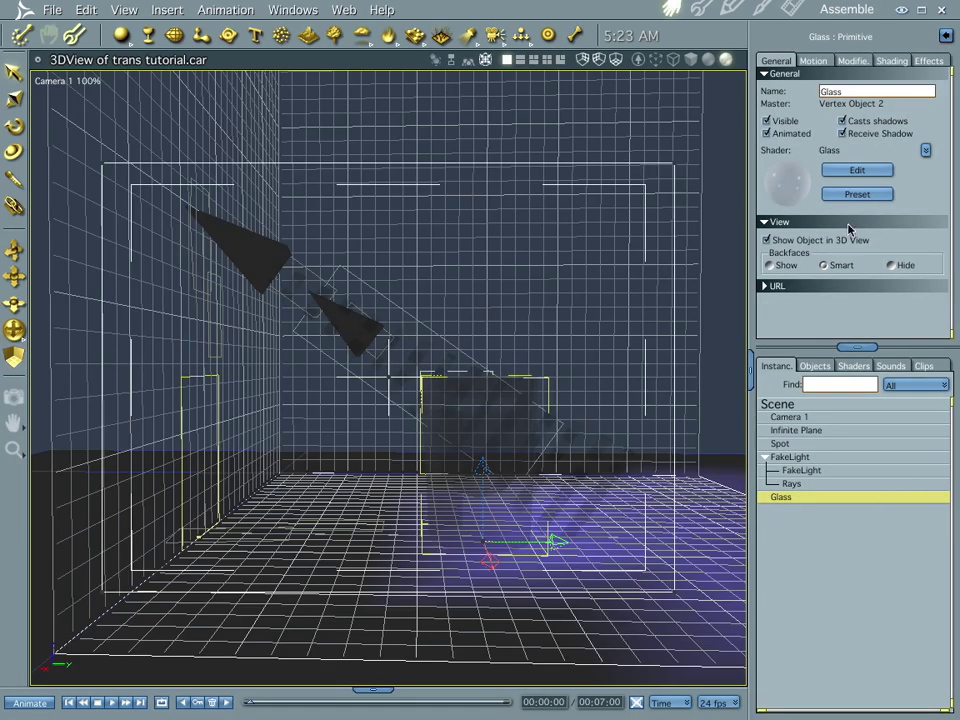
click(857, 170)
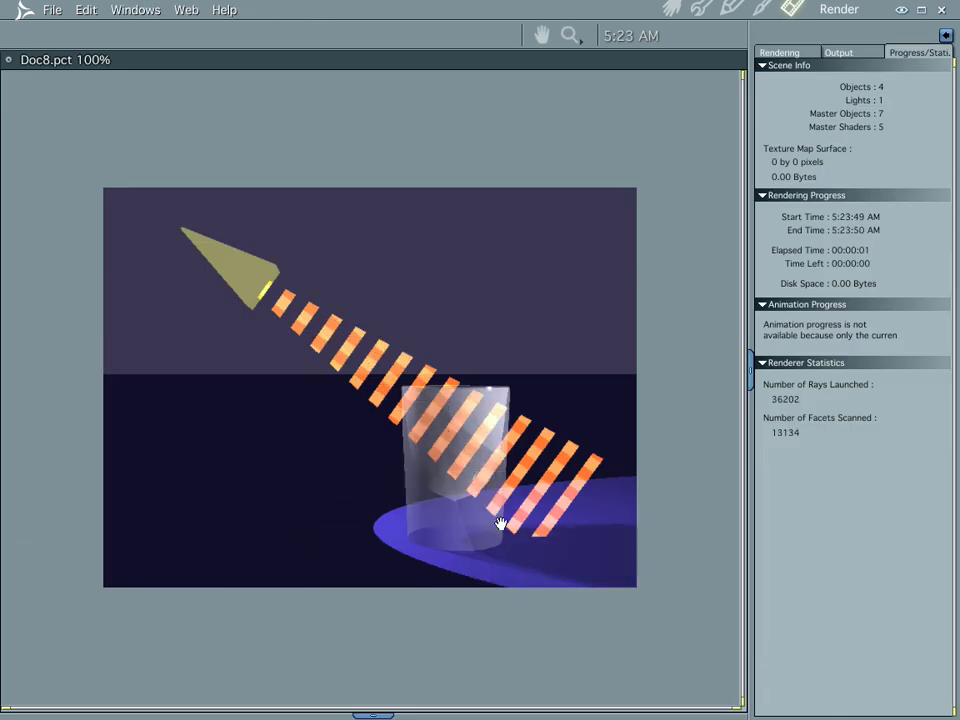
Step: Reopen the Glass object's shader at its Refraction channel
click(668, 9)
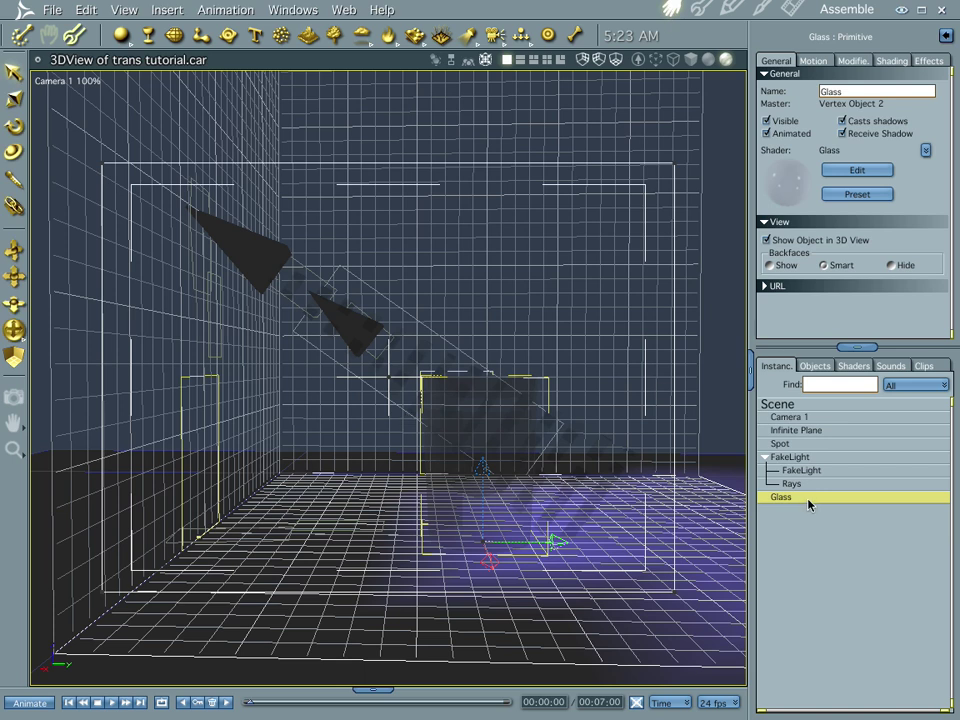
click(876, 174)
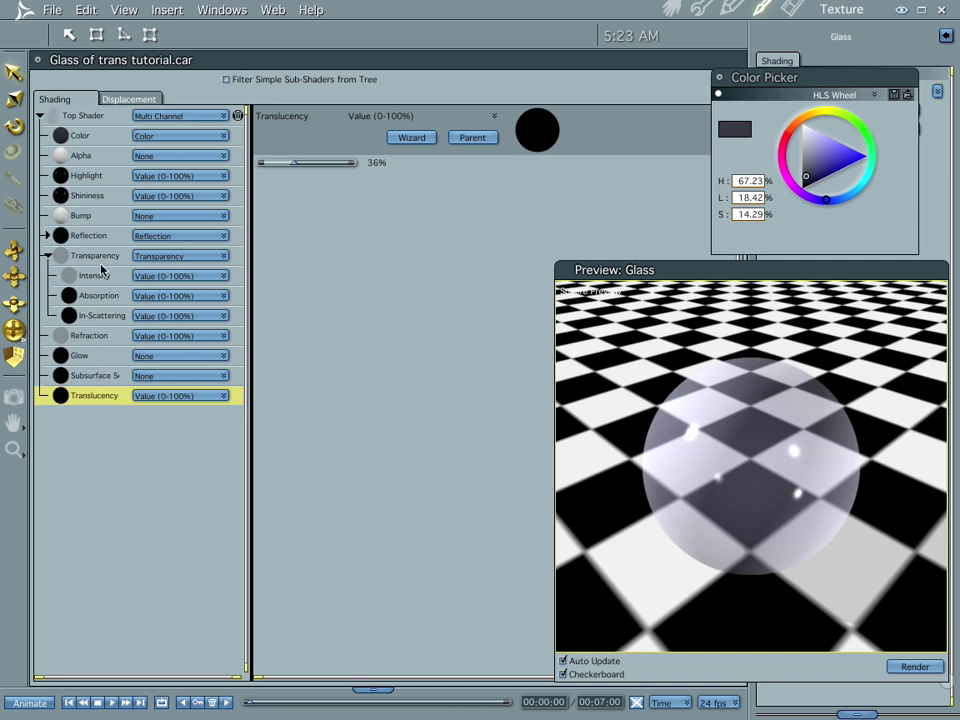
click(99, 338)
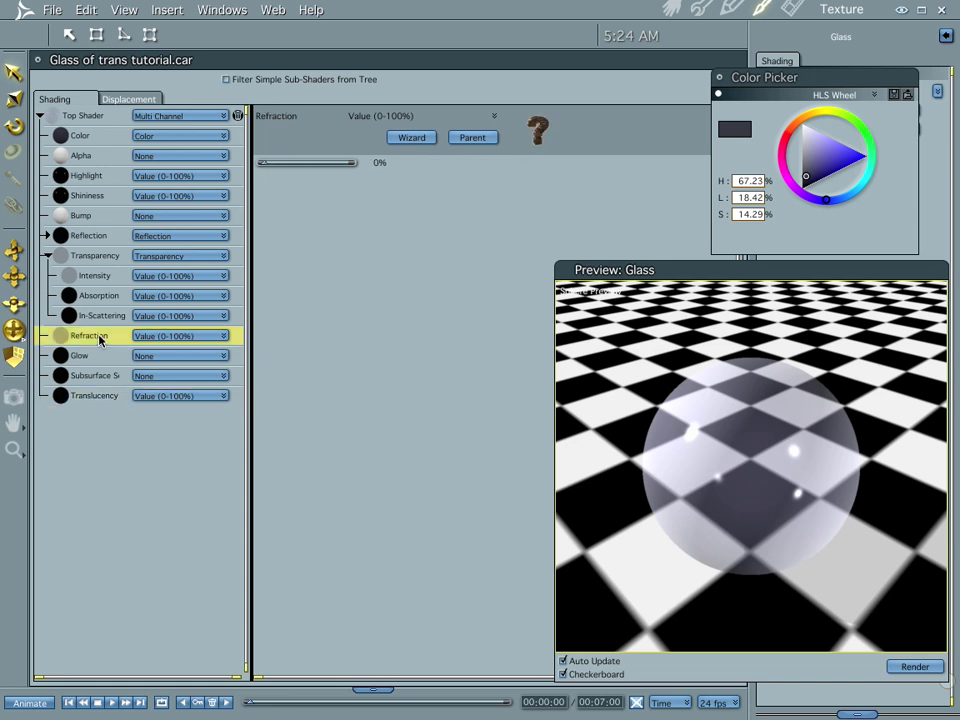
Step: Try the Index of Refraction shader on the Refraction channel and switch it back to Value (0-100%)
click(160, 337)
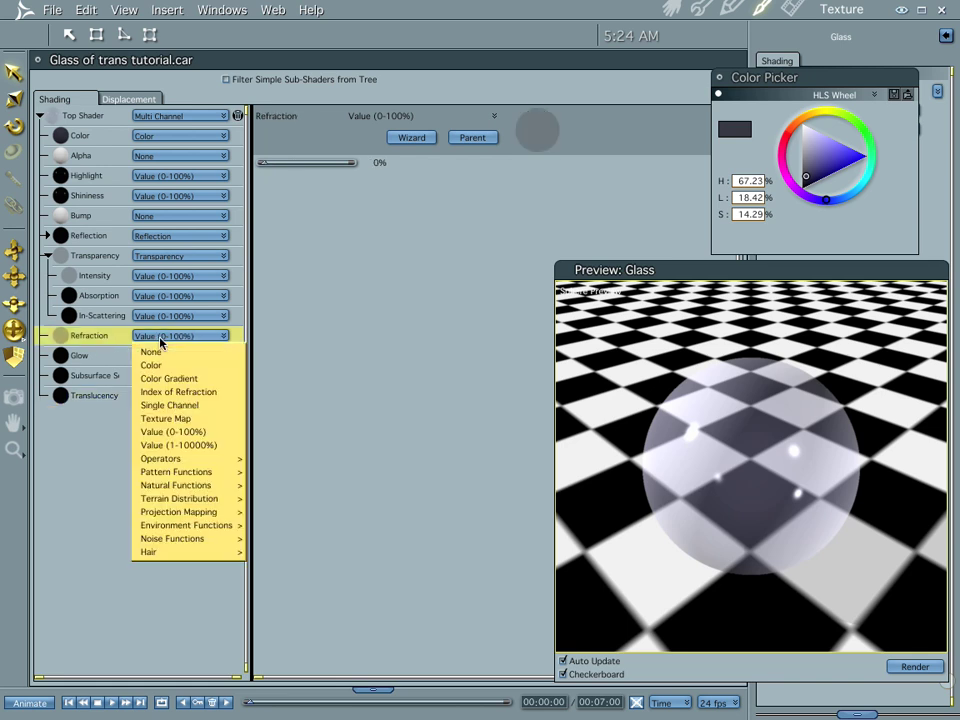
click(178, 392)
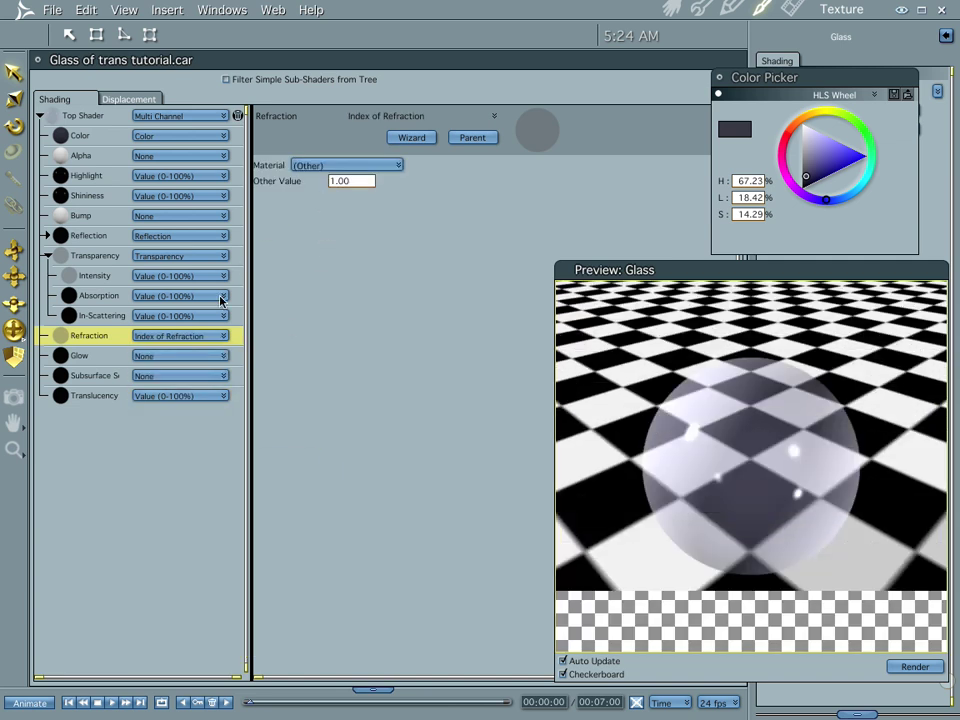
click(155, 338)
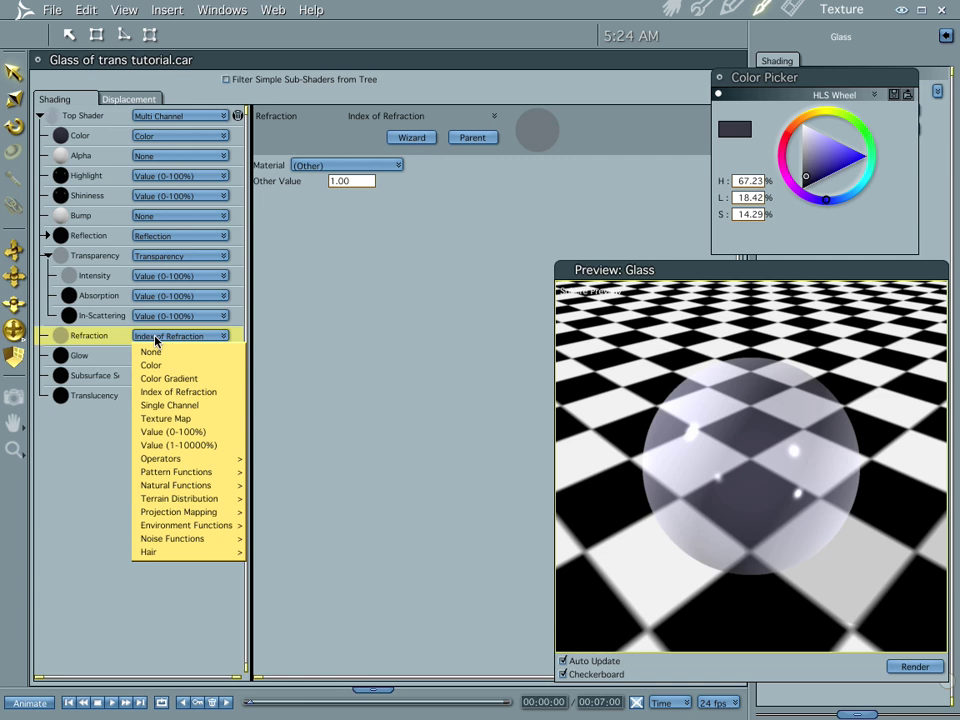
click(182, 432)
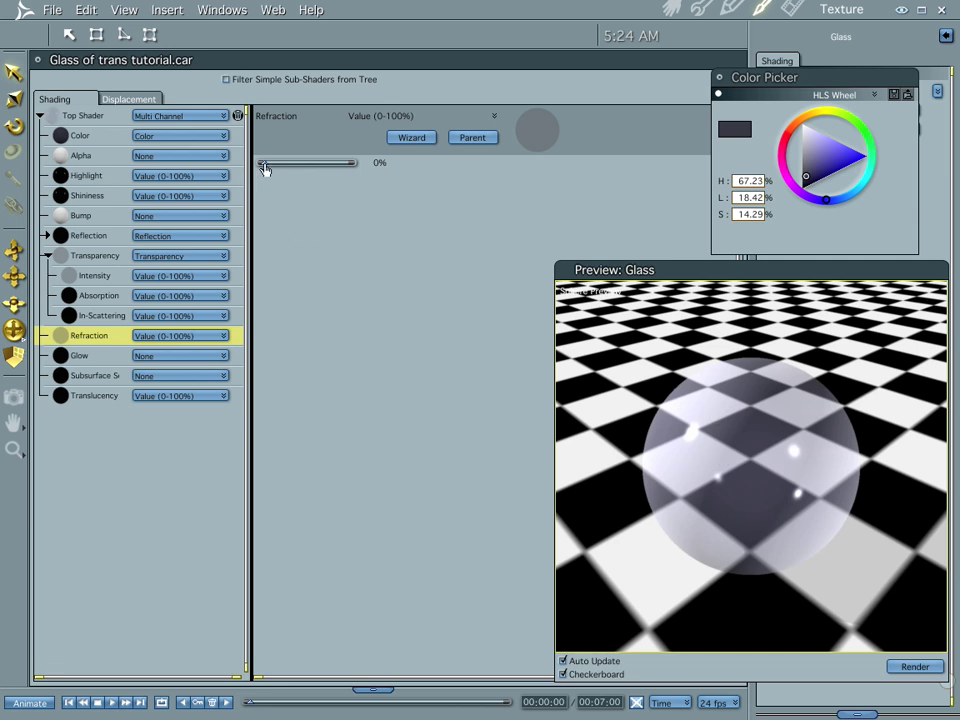
Step: Try Refraction values of 23%, 56%, 87%, 100% and 99% on the Glass shader, settle on 28%, and render the scene
drag(264, 168, 276, 172)
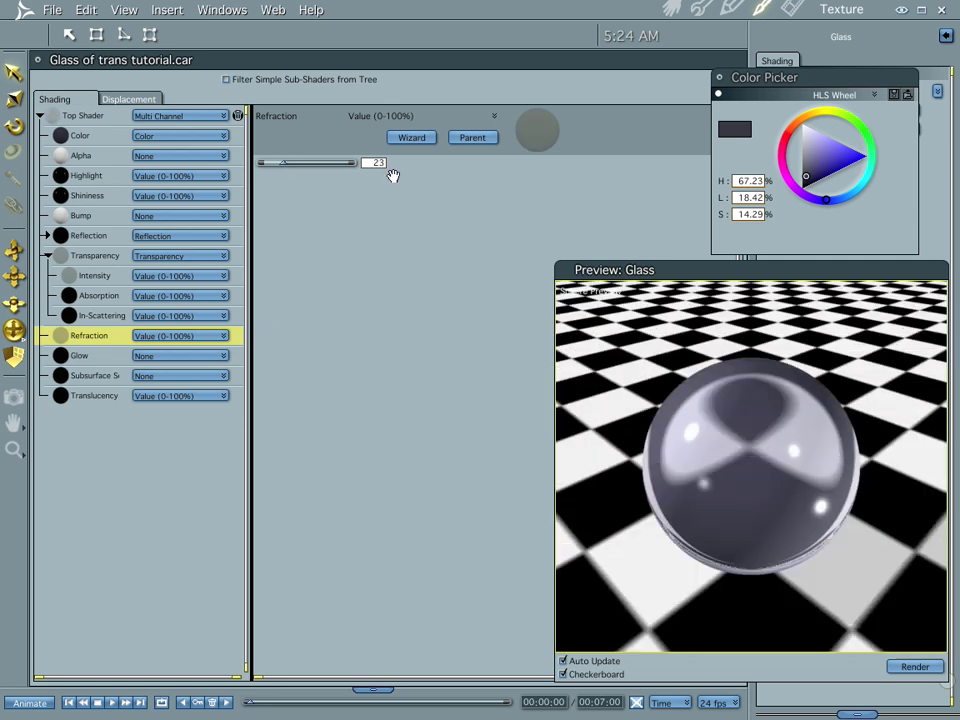
drag(285, 164, 312, 168)
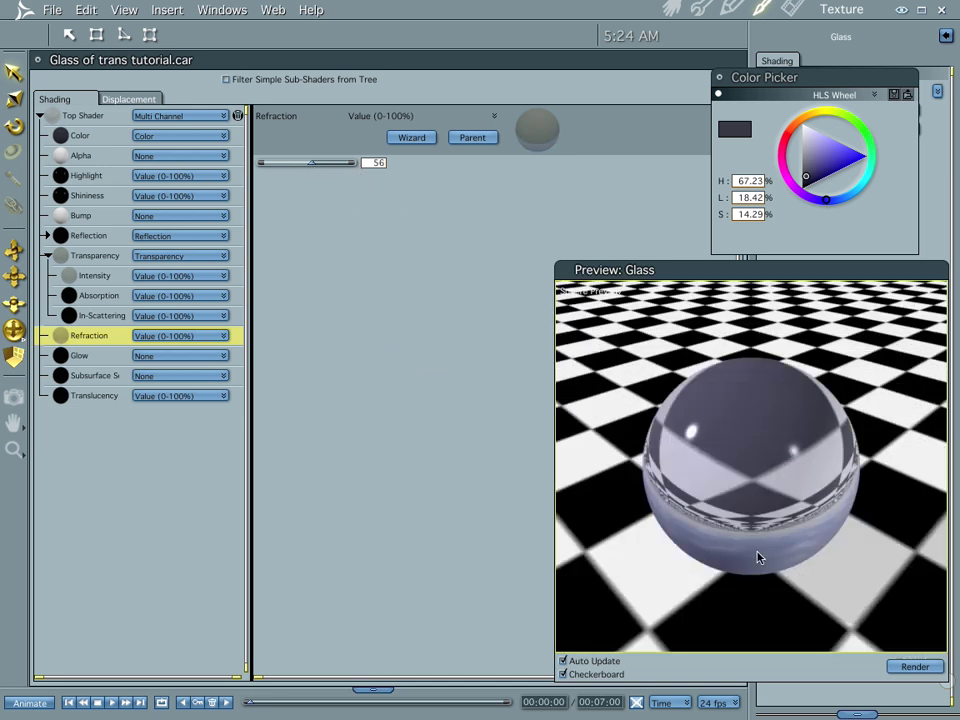
drag(312, 166, 337, 168)
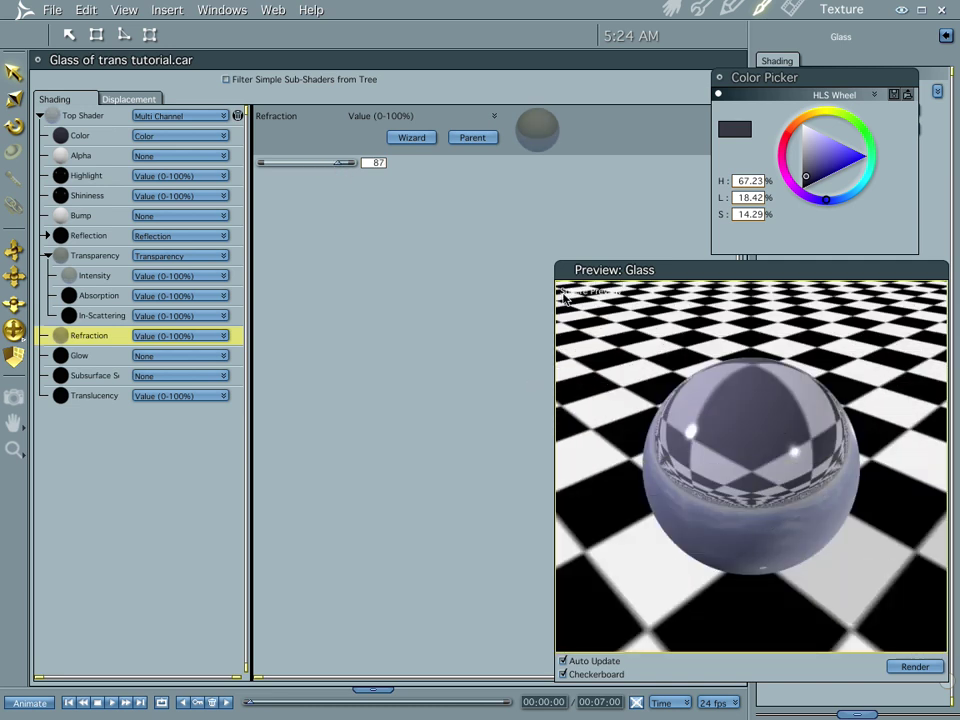
drag(343, 163, 389, 173)
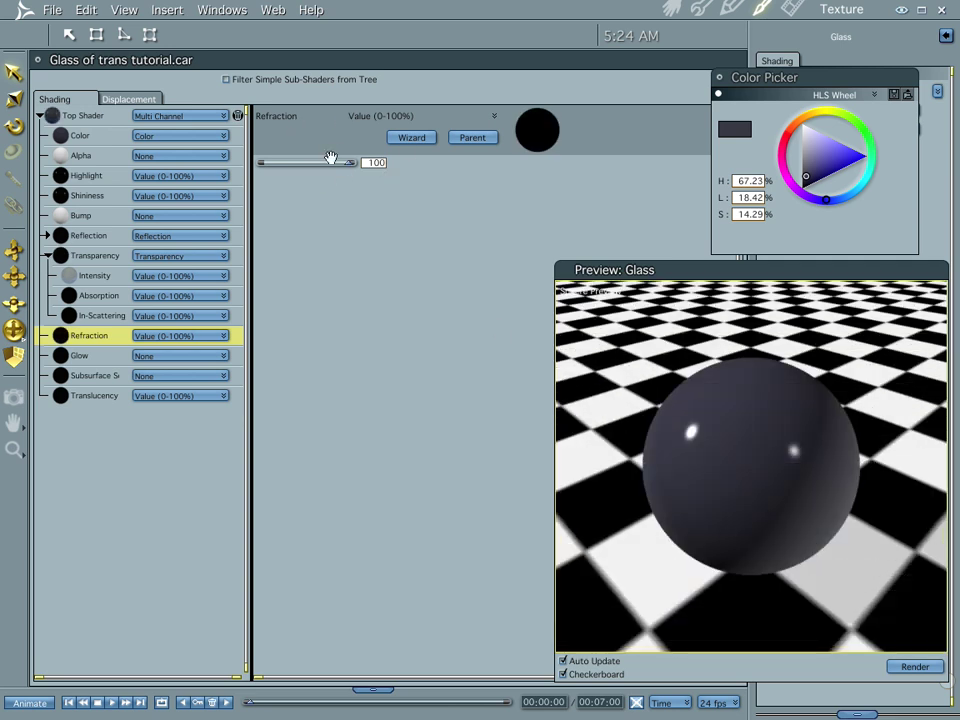
drag(352, 161, 342, 170)
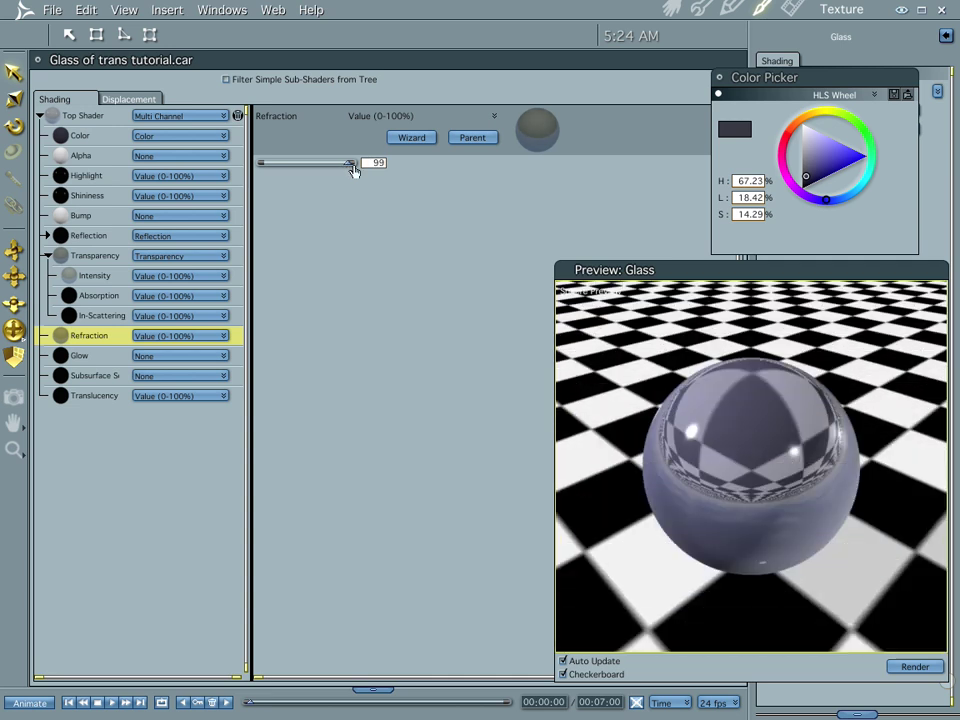
drag(350, 165, 285, 164)
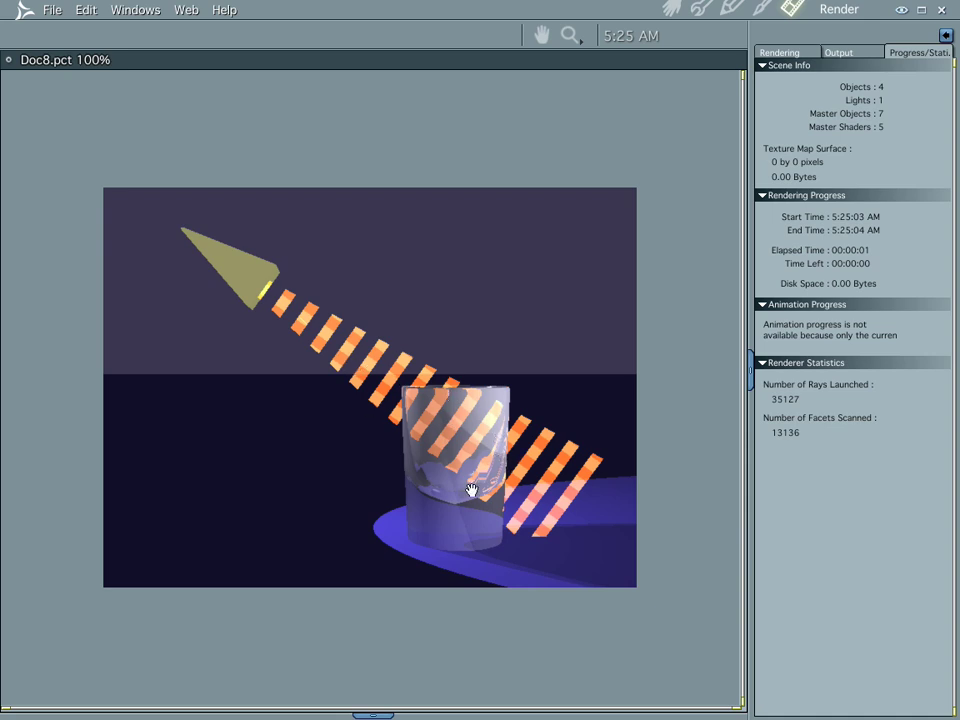
Step: Return to the scene, tilt Camera 1 to look down on the glass from above, and render that view
click(668, 8)
middle_drag(525, 428, 531, 491)
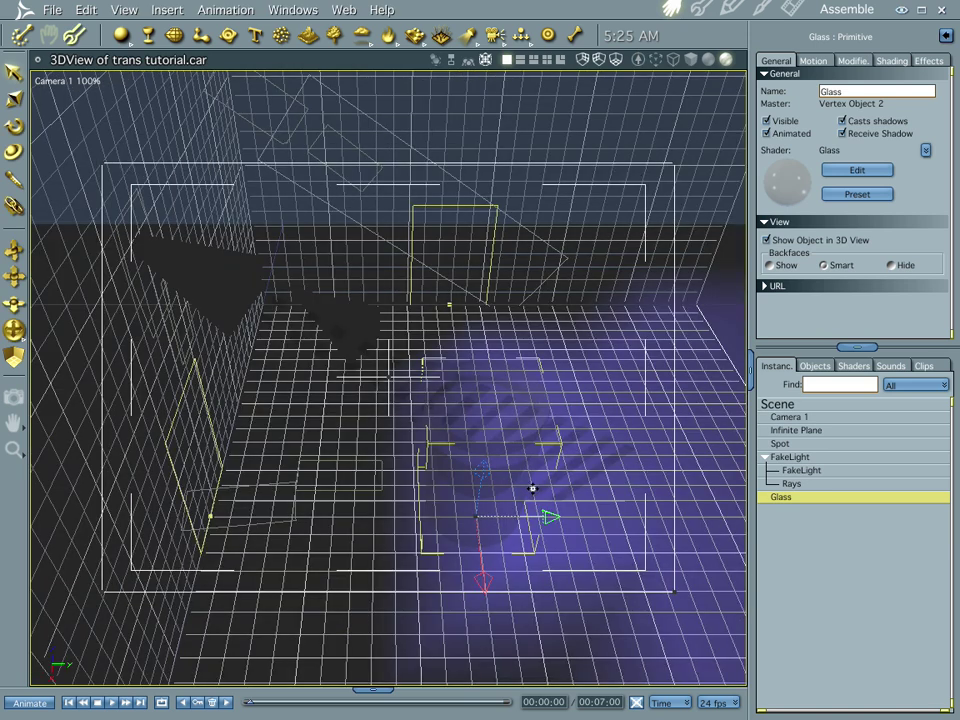
key(ctrl+r)
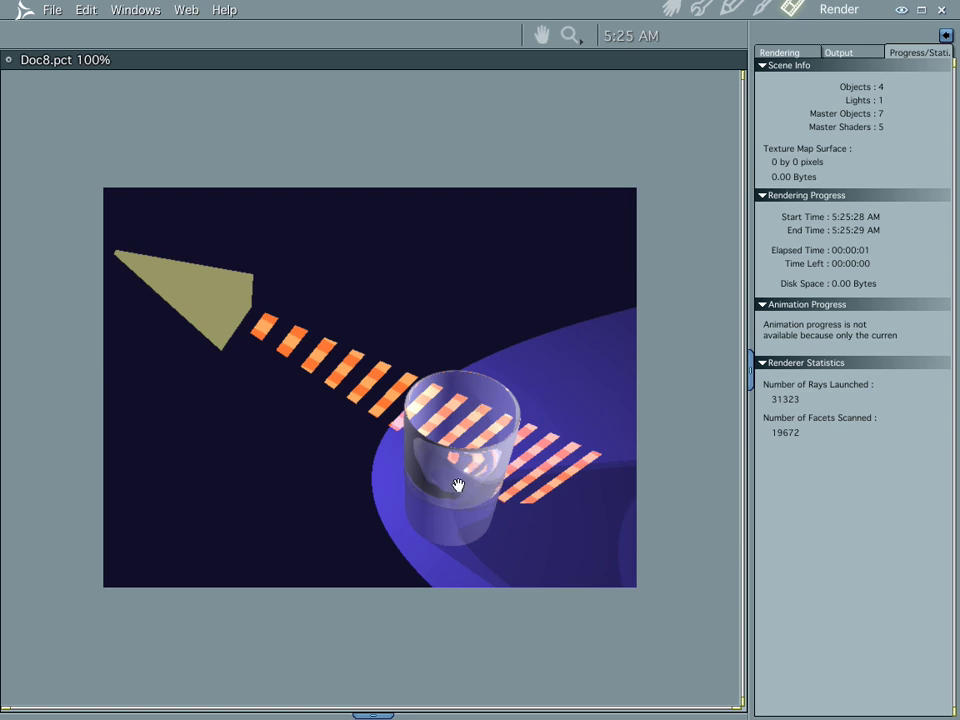
Step: Lower Camera 1 to a nearly level side view of the glass and render the scene again
click(670, 8)
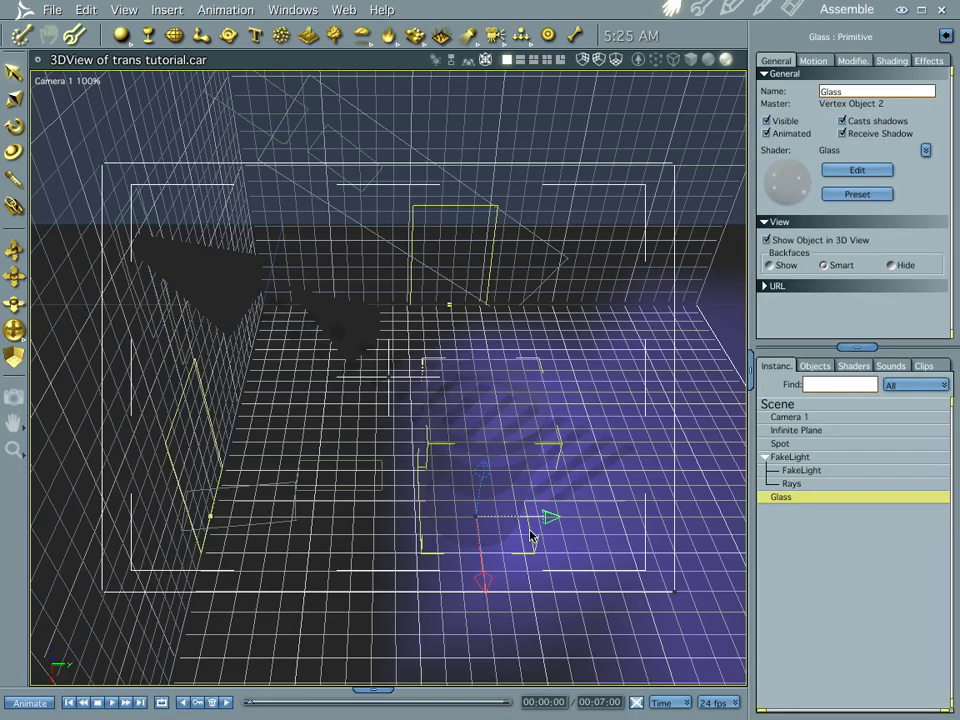
middle_drag(530, 537, 532, 460)
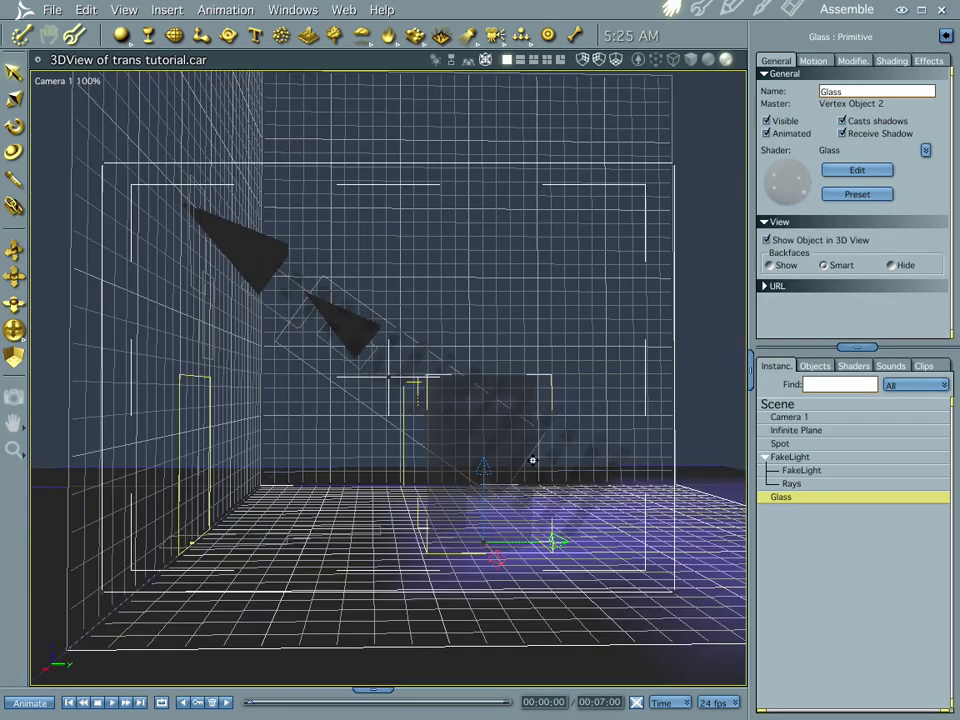
key(ctrl+r)
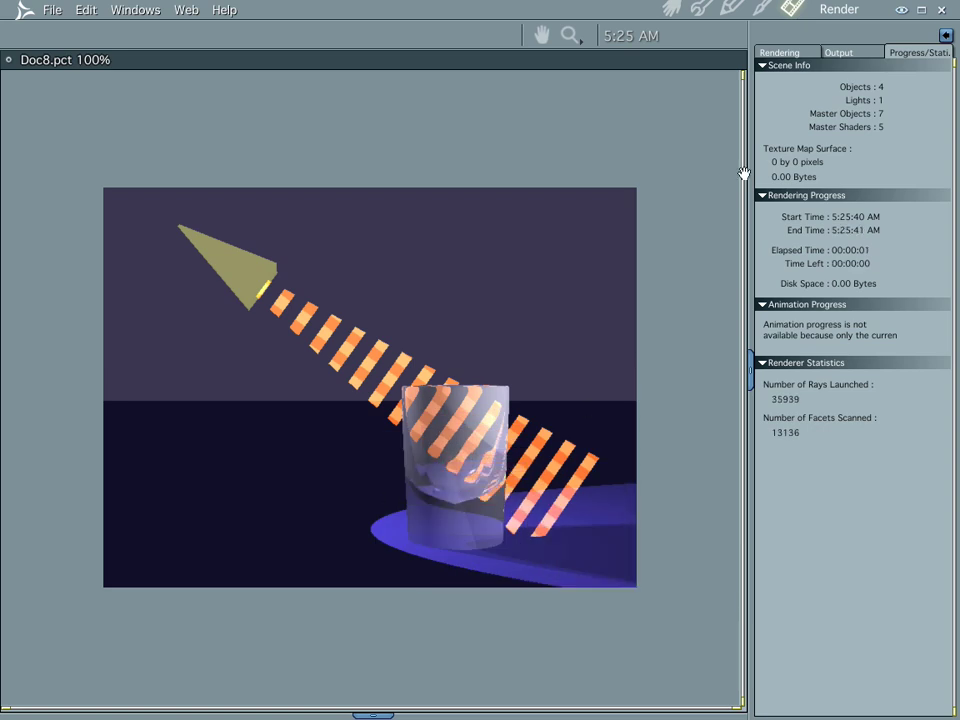
Step: Reopen the Glass shader, try its Reflection amount at 31%, settle on 25%, and render the scene
click(669, 7)
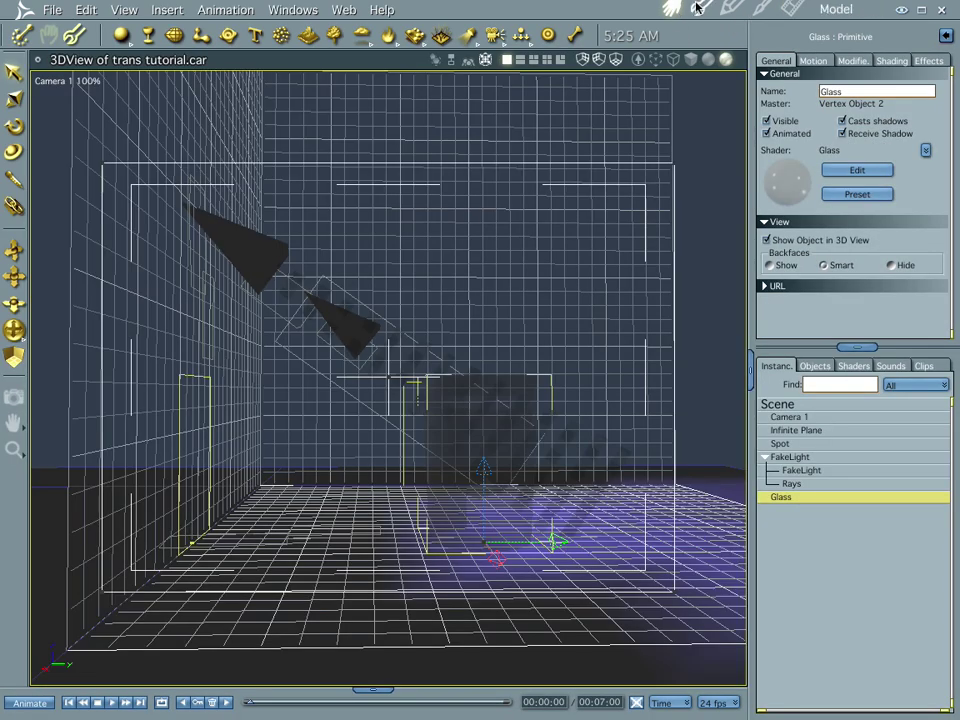
click(762, 8)
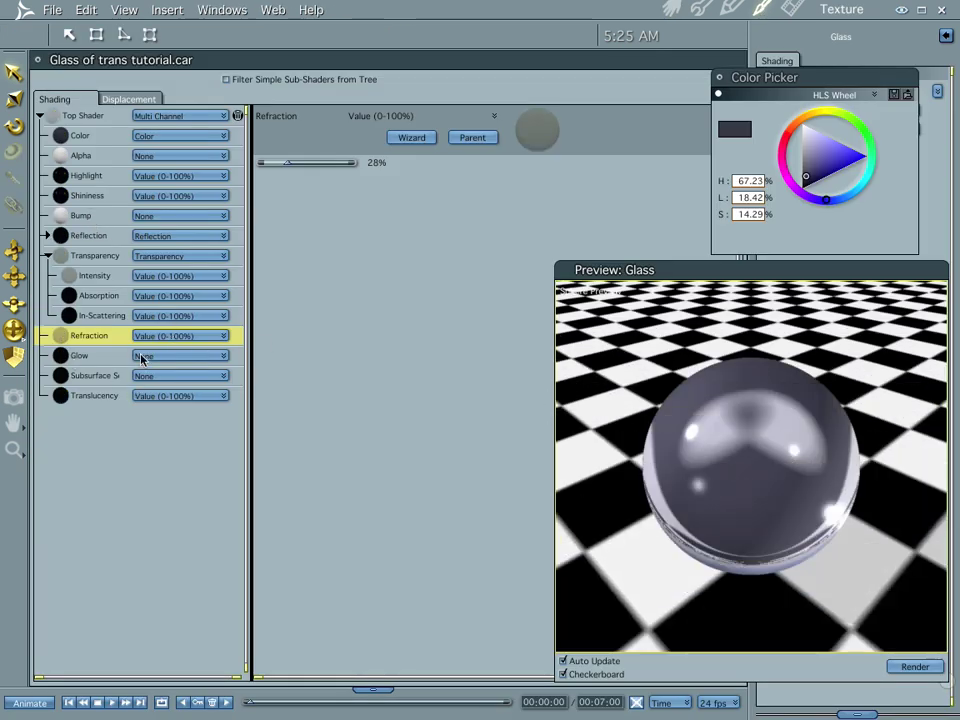
click(105, 238)
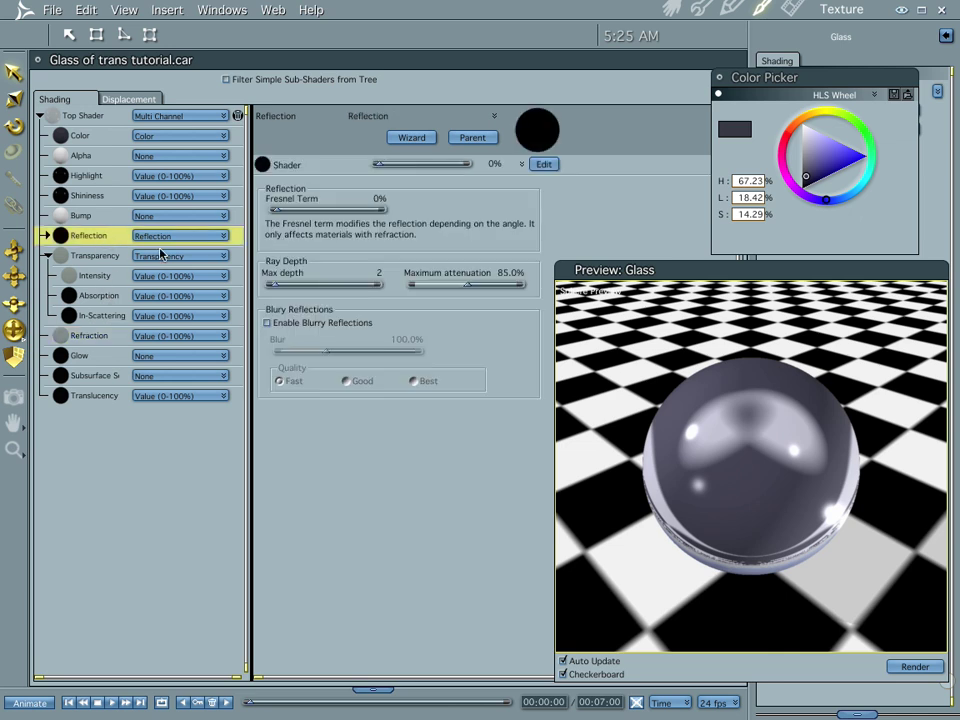
drag(384, 167, 405, 171)
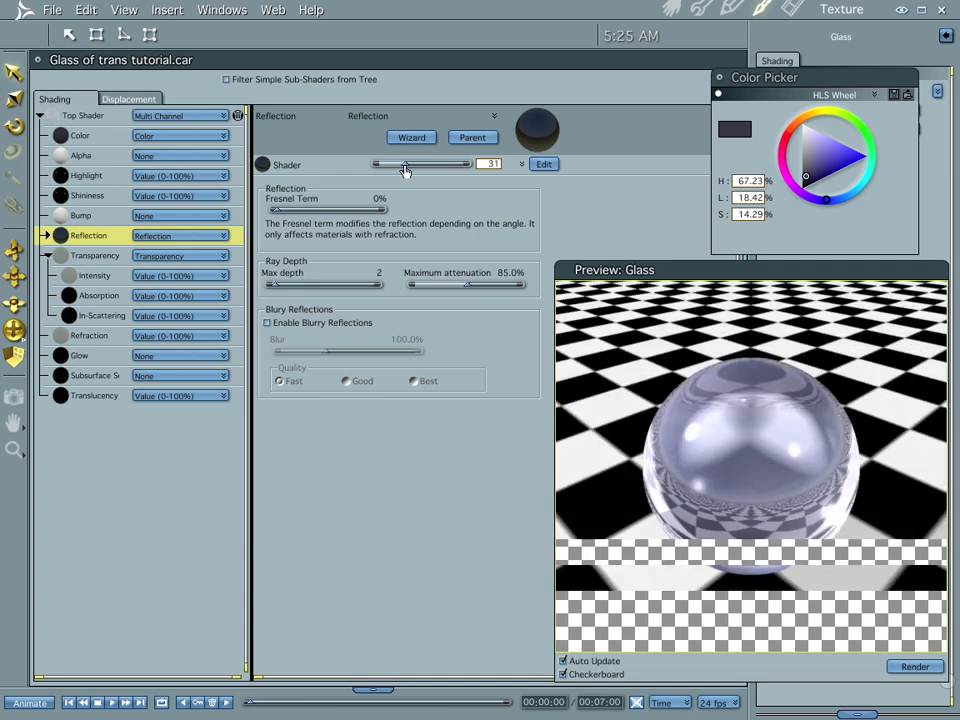
drag(405, 171, 398, 170)
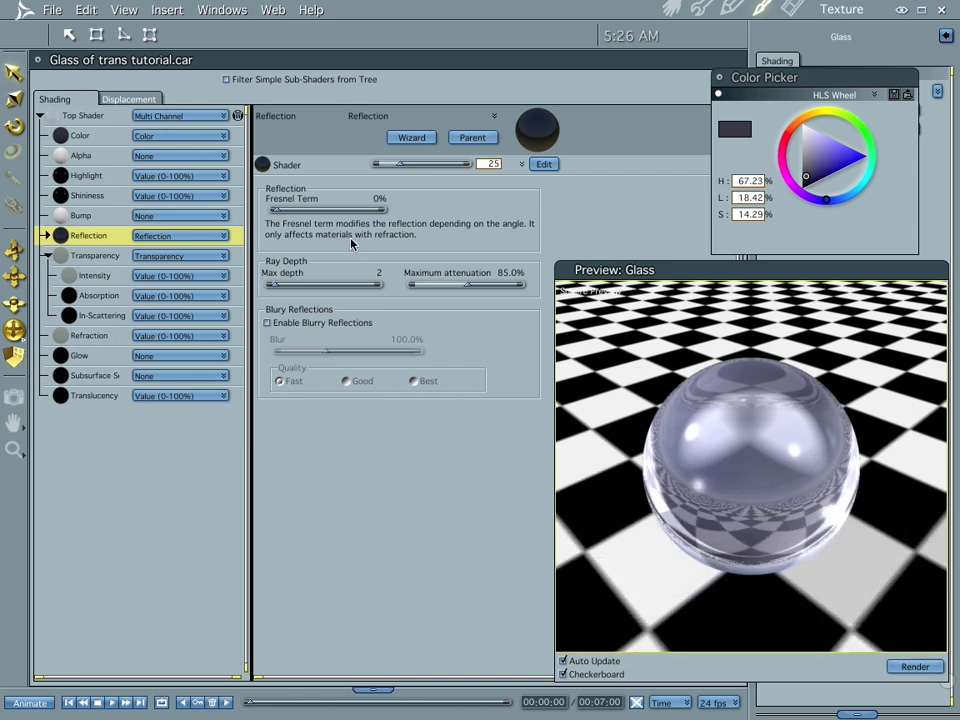
key(ctrl+r)
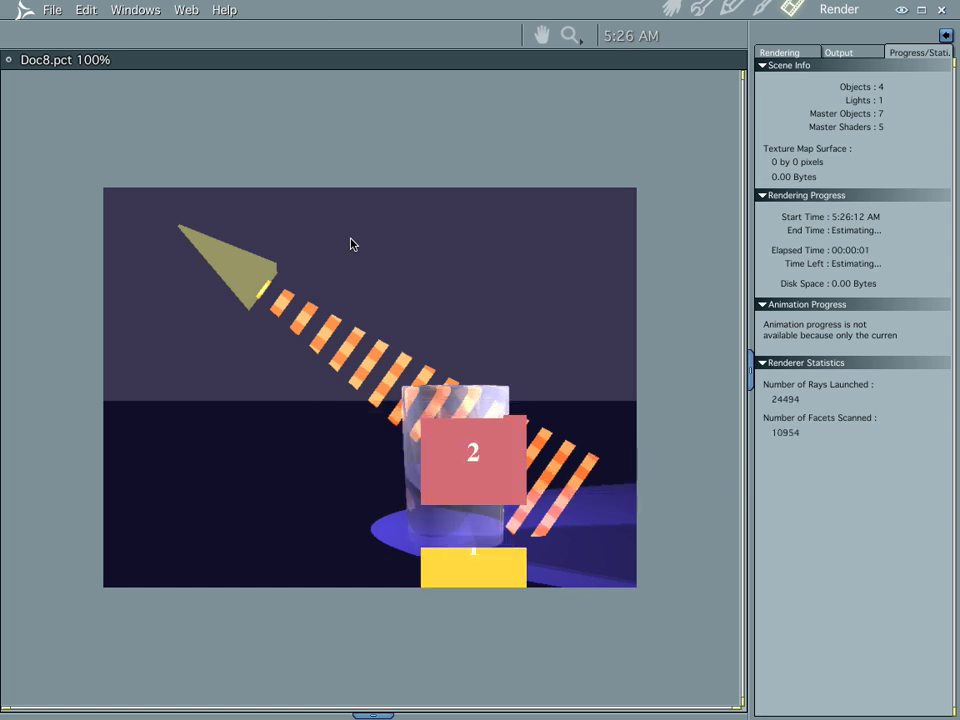